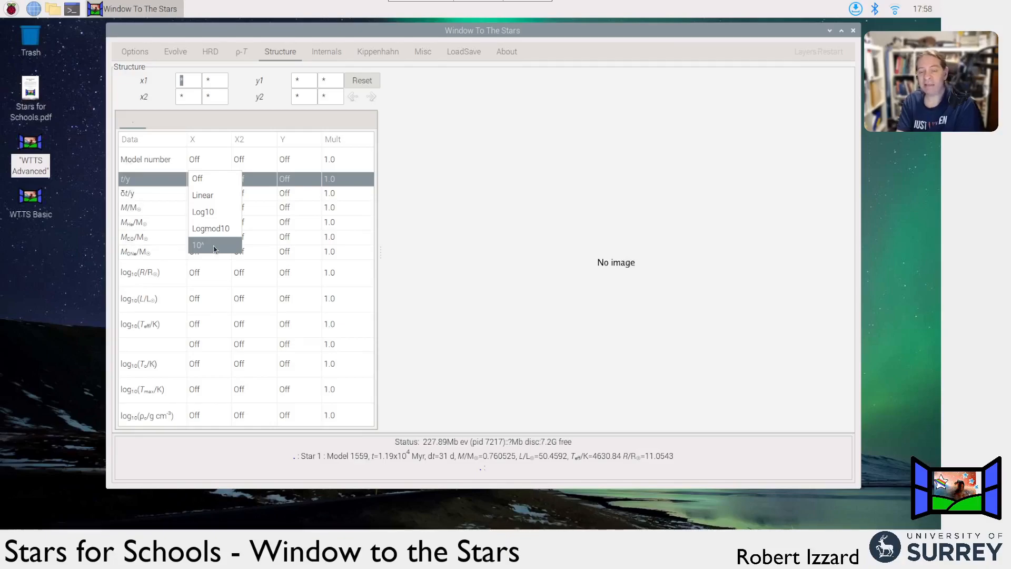
- Plot log10(R/R☉) against age by setting t/y to Linear on X and log10(R/R☉) to Linear x1y1 on Y
left_click(216, 202)
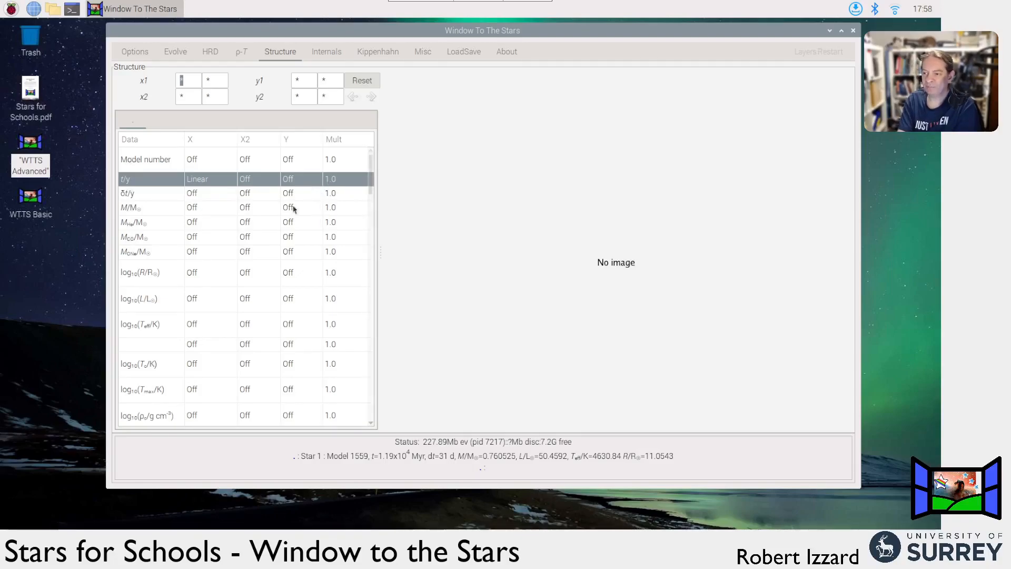
left_click(299, 274)
left_click(299, 274)
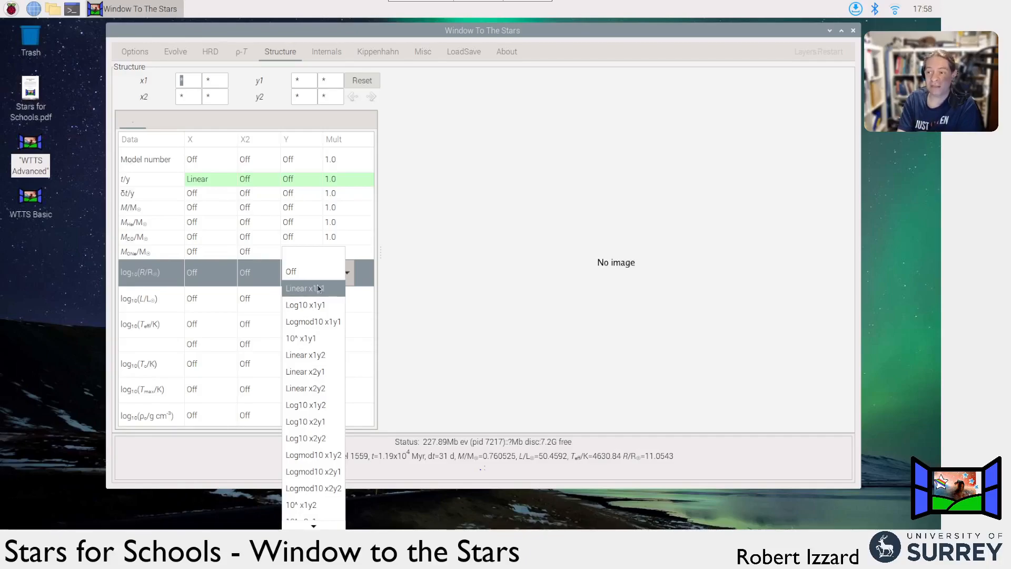
left_click(304, 264)
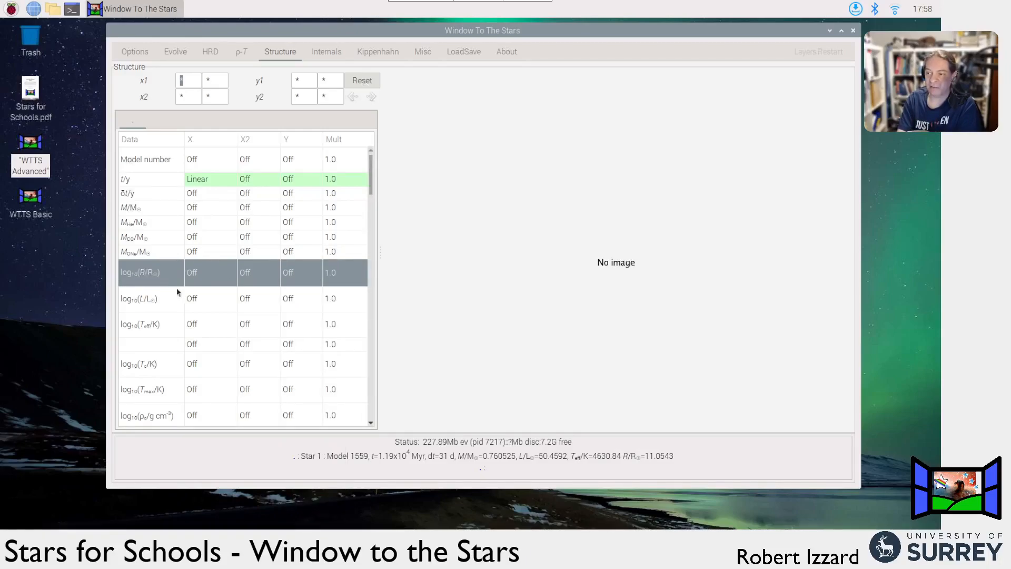
left_click(290, 276)
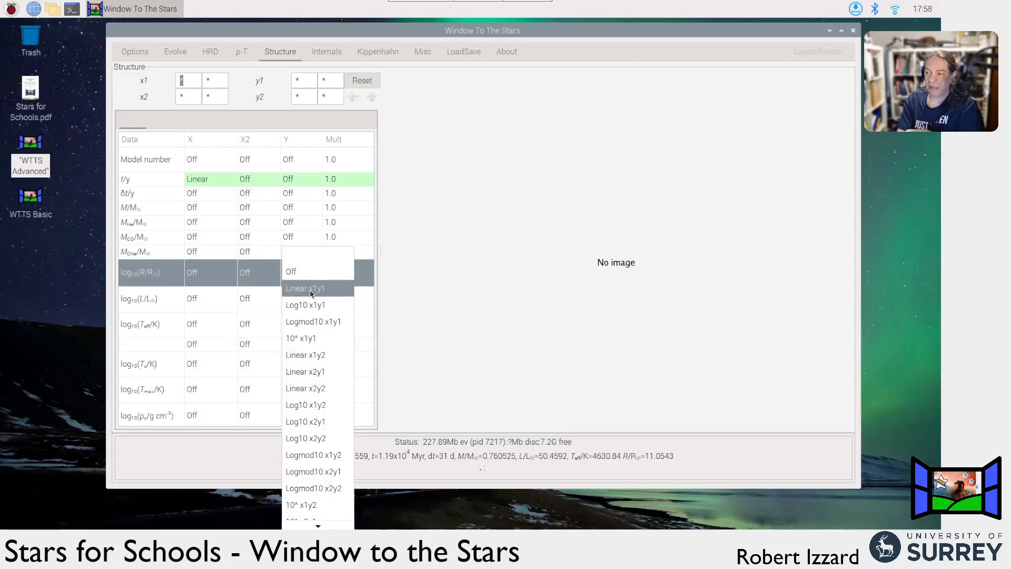
left_click(310, 288)
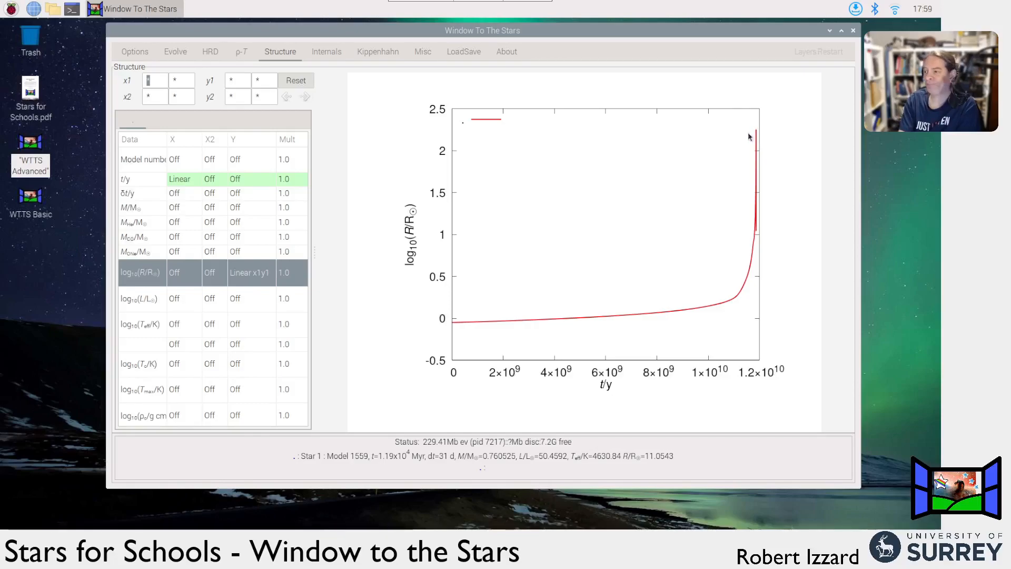
- Switch the Y scaling of log10(R/R☉) to 10^ x1y1 so the plot shows the actual radius
left_click(262, 273)
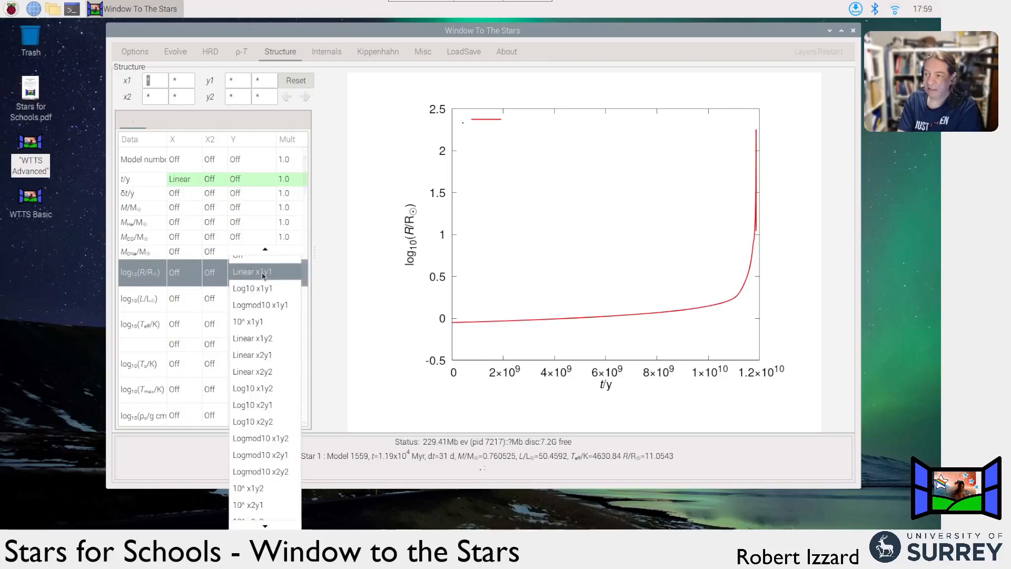
left_click(275, 325)
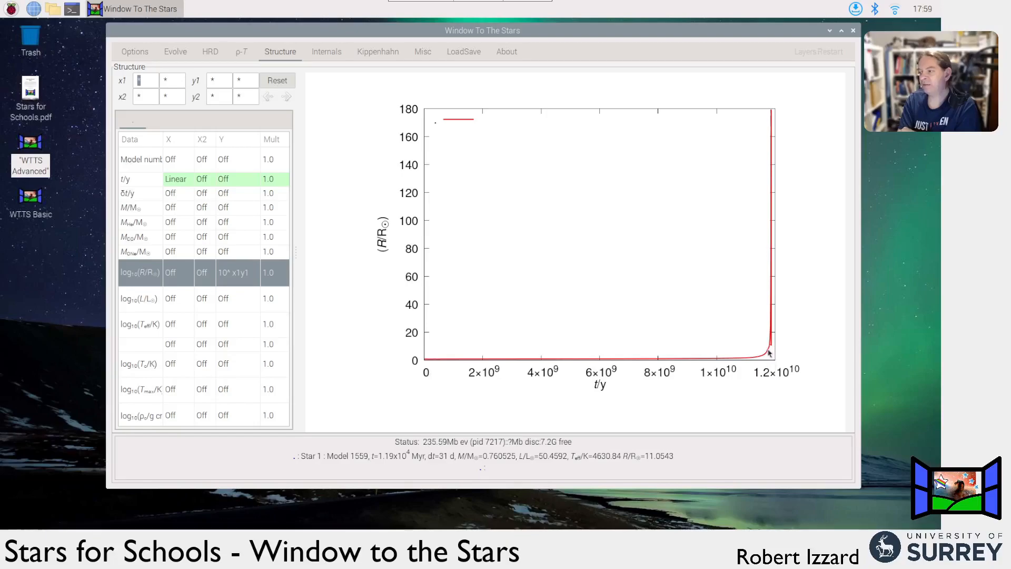
- Replace the radius curve with luminosity: turn log10(R/R☉) Off on Y and set log10(L/L☉) to Linear x1y1
left_click(237, 272)
left_click(262, 208)
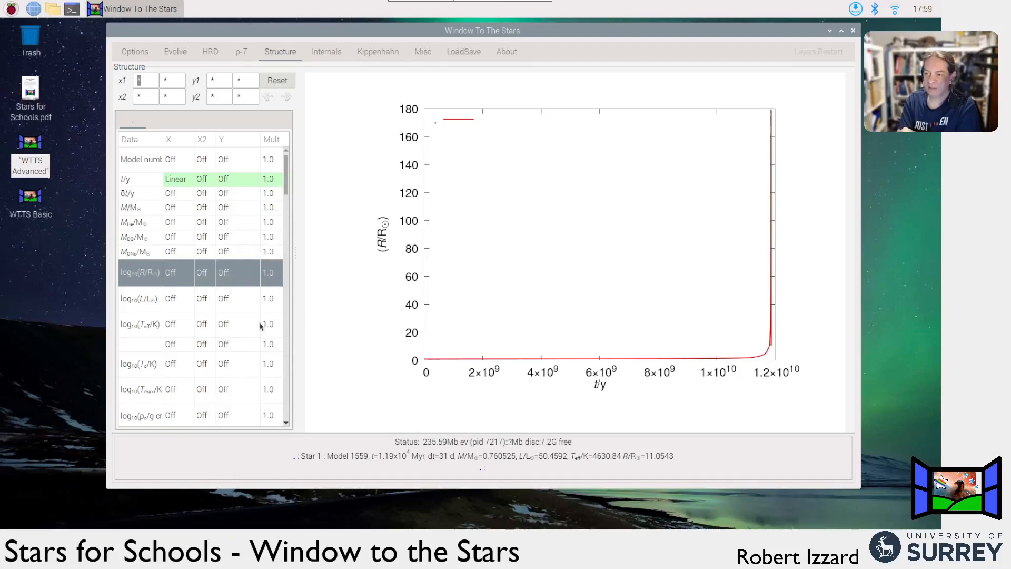
left_click(233, 303)
left_click(233, 303)
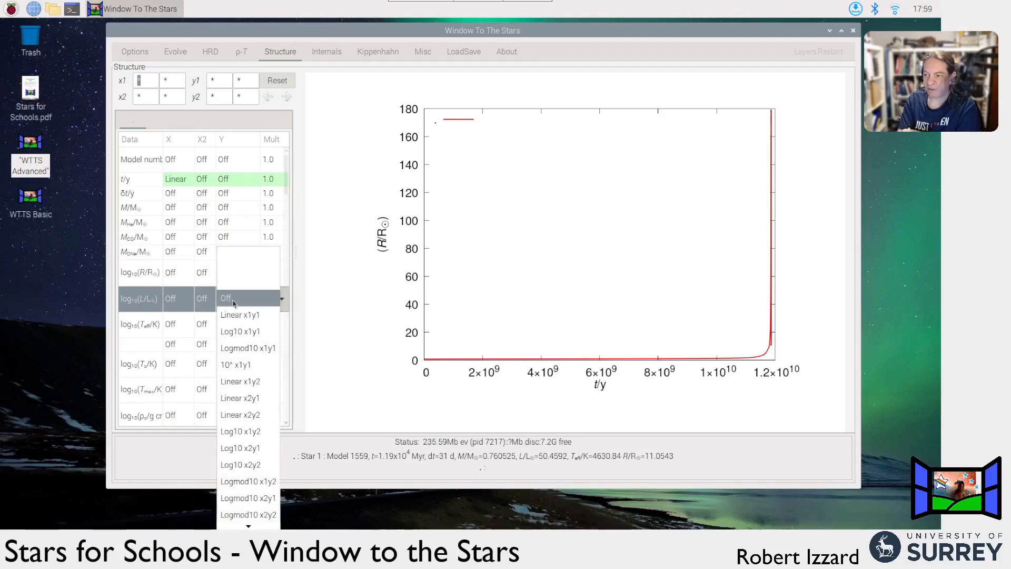
left_click(263, 318)
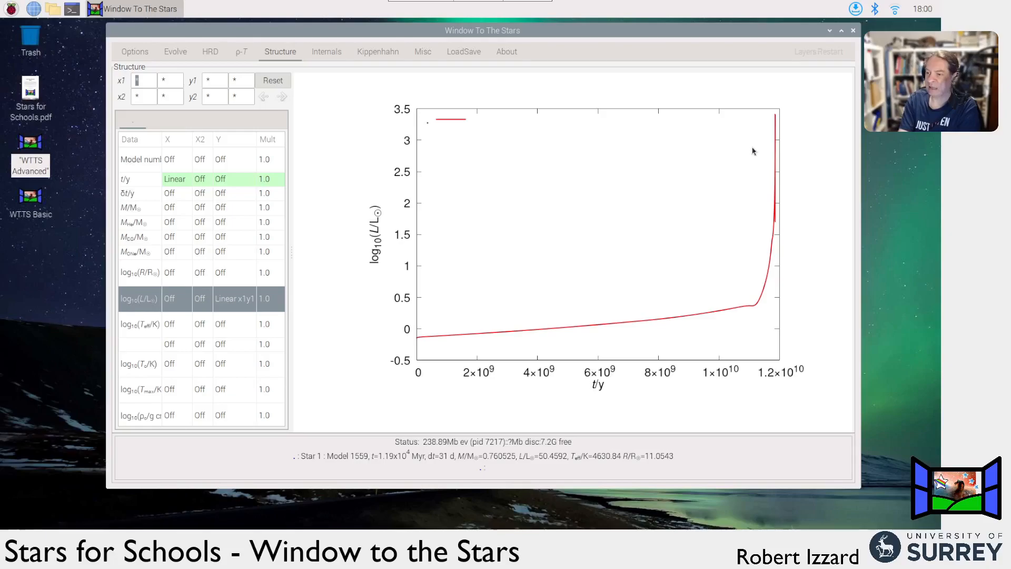
- Replace the luminosity curve with effective temperature: turn log10(L/L☉) Off on Y and set log10(Teff/K) to Linear x1y1
left_click(236, 298)
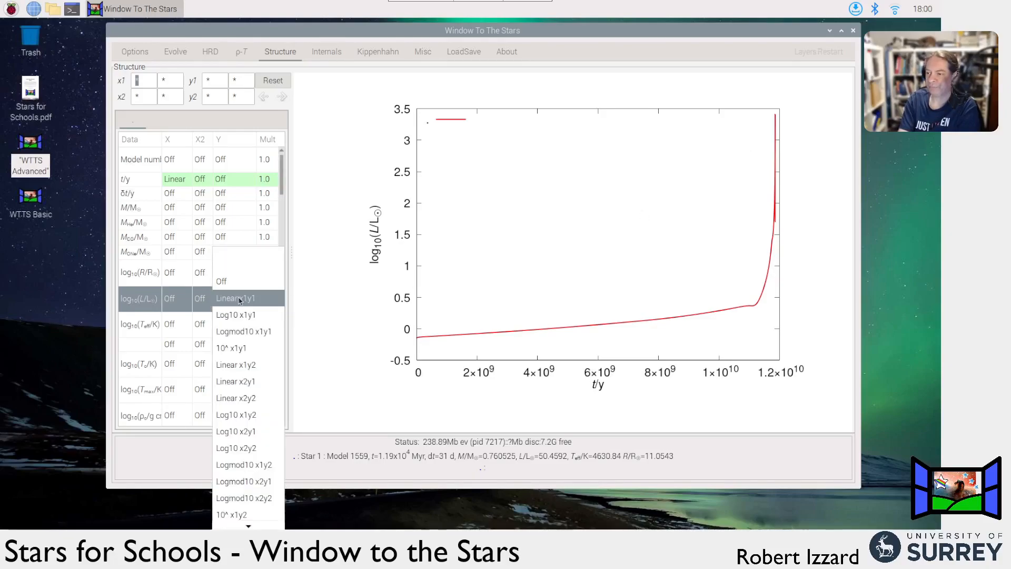
left_click(239, 286)
left_click(235, 324)
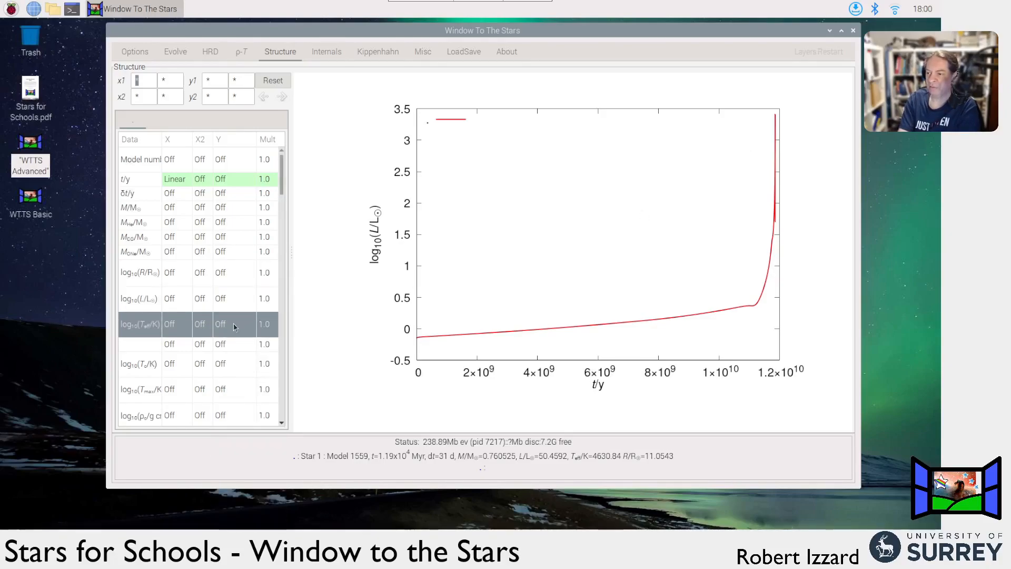
left_click(251, 341)
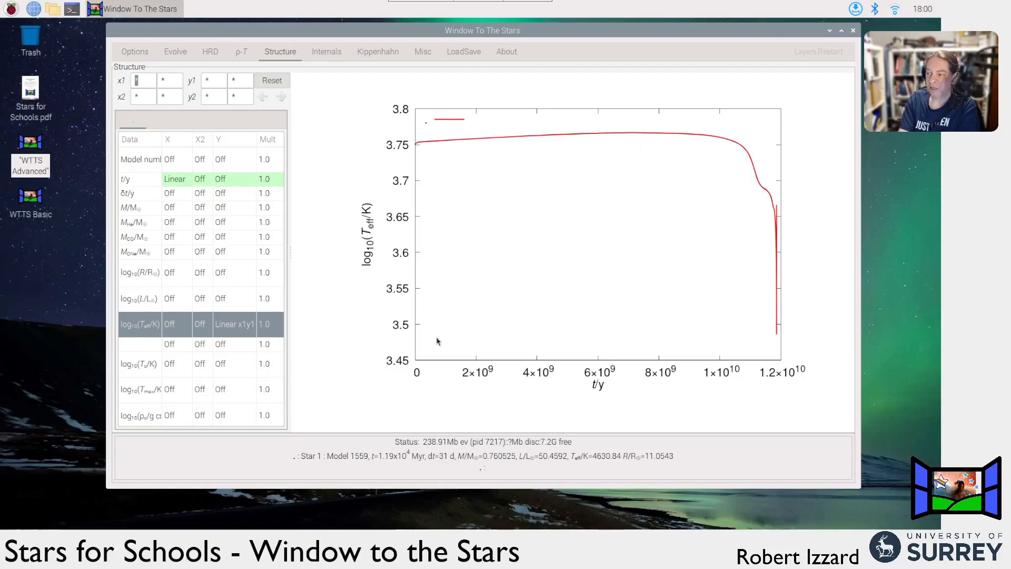
- Set log10(Teff/K) to 10^ x1y1 on Y and zoom the plot to about 5300–6140 K, ending near 1.1×10^10 years
left_click(241, 333)
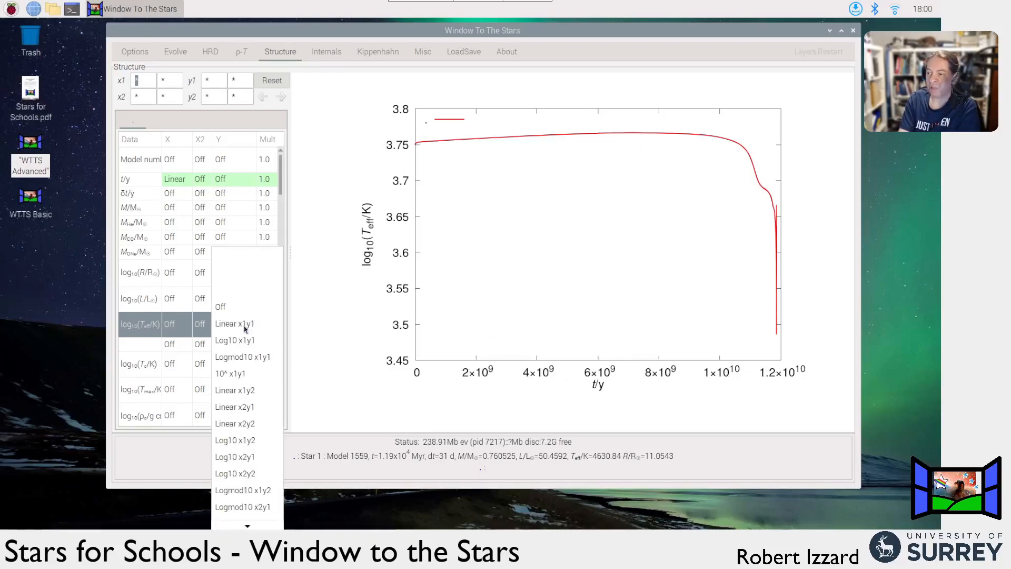
left_click(262, 374)
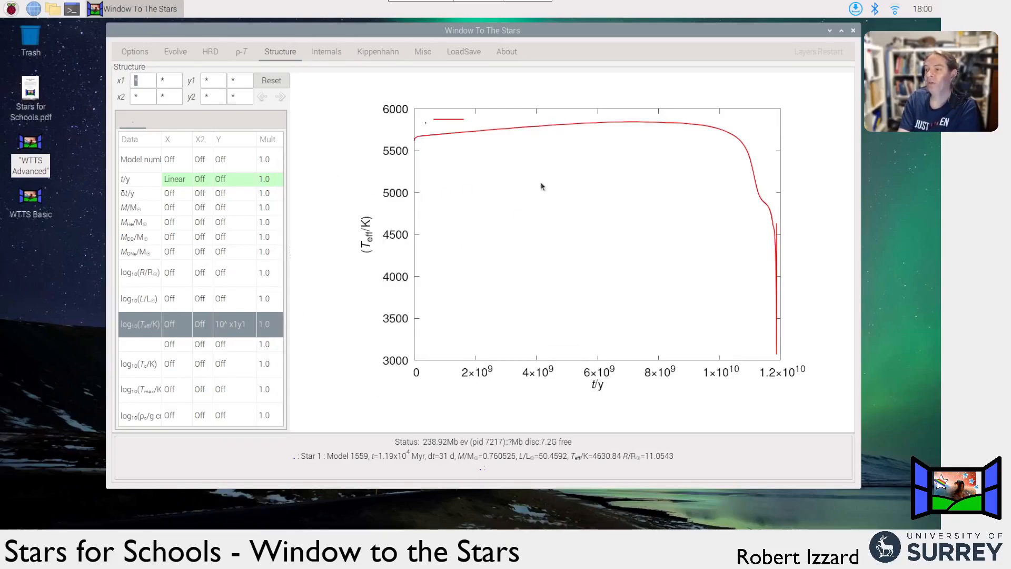
left_click_drag(406, 167, 749, 96)
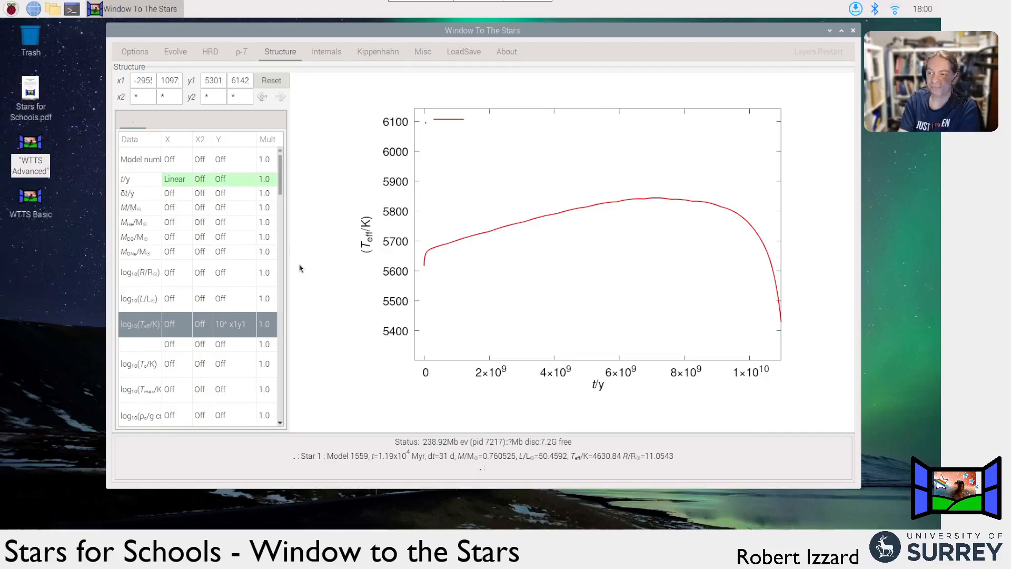
- Plot temperature against radius: turn t/y Off on X, set log10(R/R☉) to Linear on X, and reset the axis ranges
left_click(184, 182)
left_click(185, 179)
left_click(186, 173)
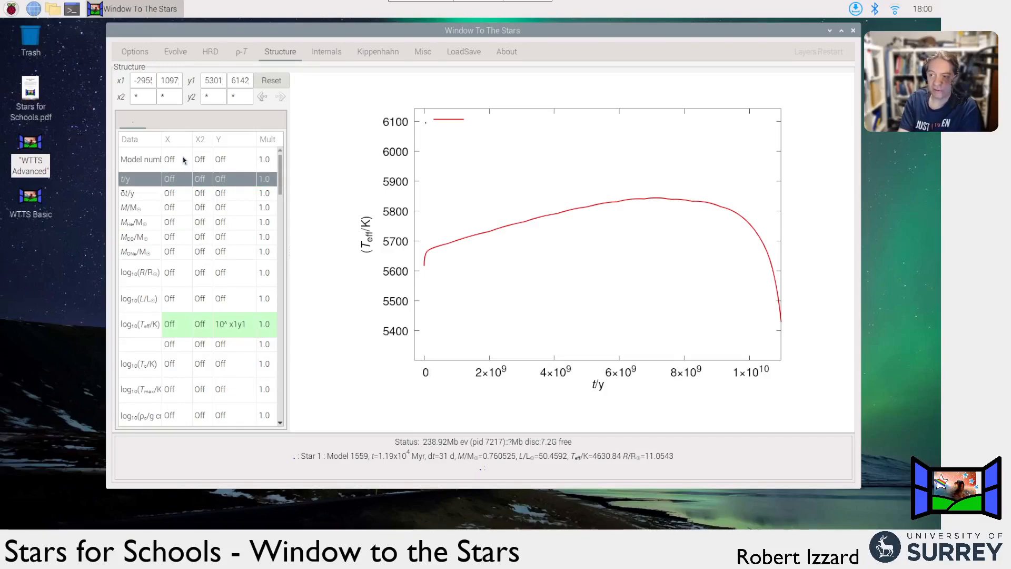
left_click(180, 273)
left_click(180, 273)
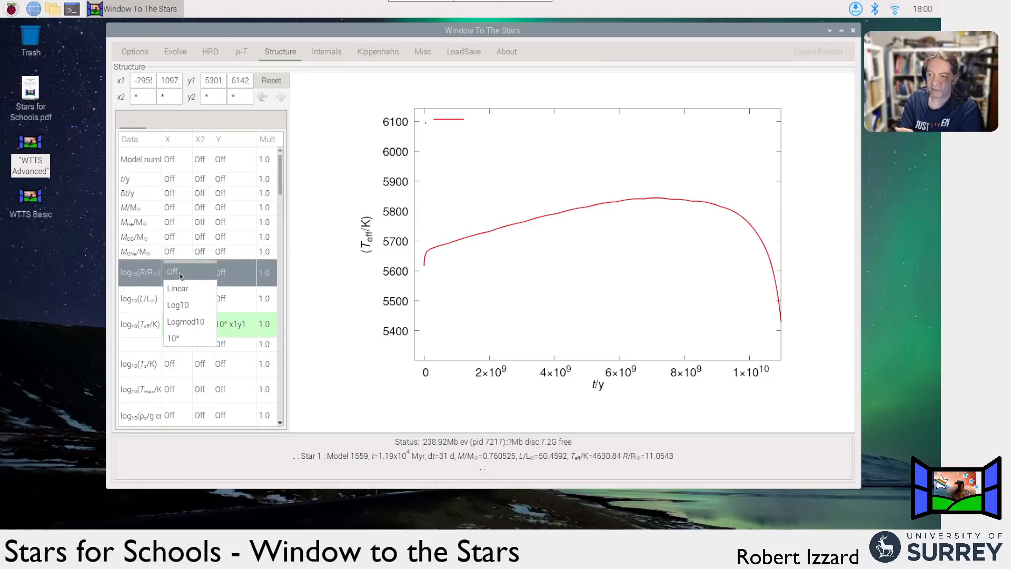
left_click(193, 289)
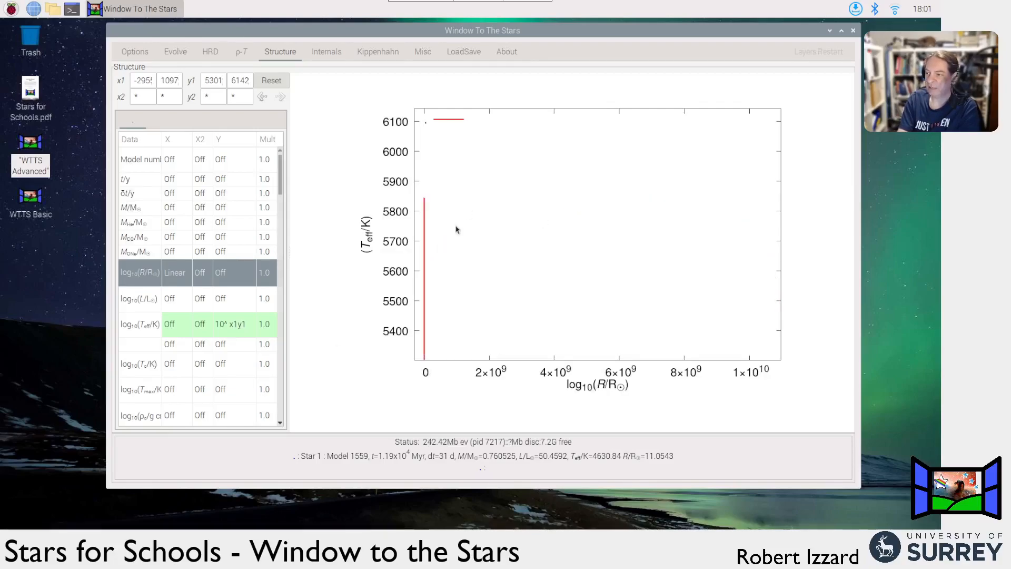
left_click(272, 81)
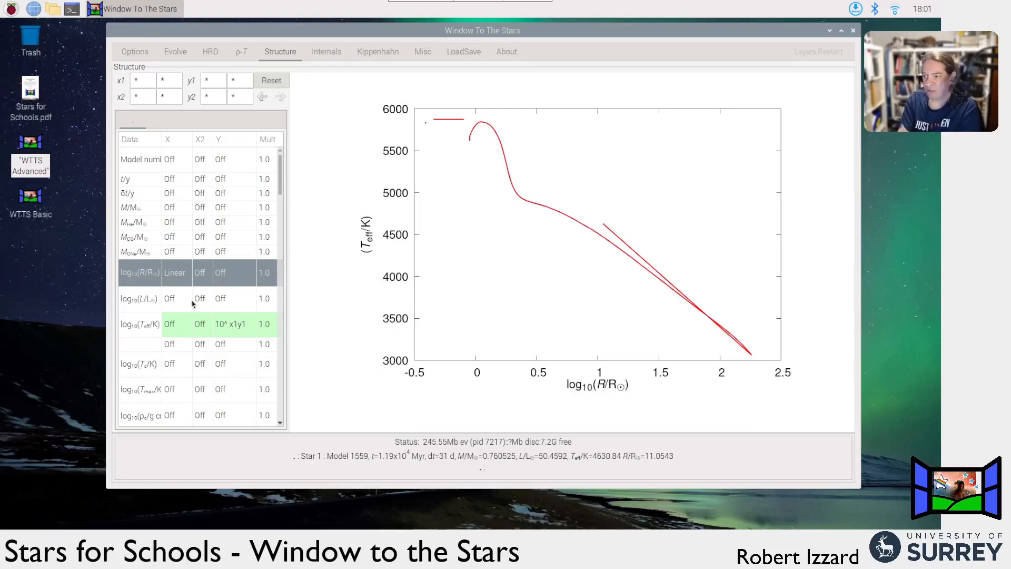
- Examine the other plottable quantities, including the luminosity components, orbital terms, and surface and central element abundances
scroll(193, 304, "down", 3)
scroll(192, 304, "down", 3)
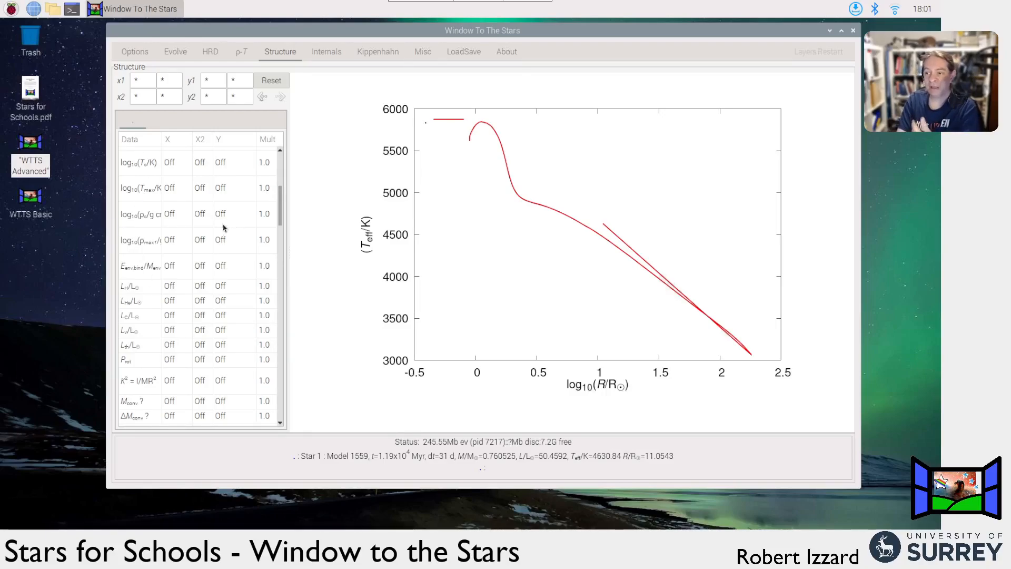
scroll(220, 234, "down", 3)
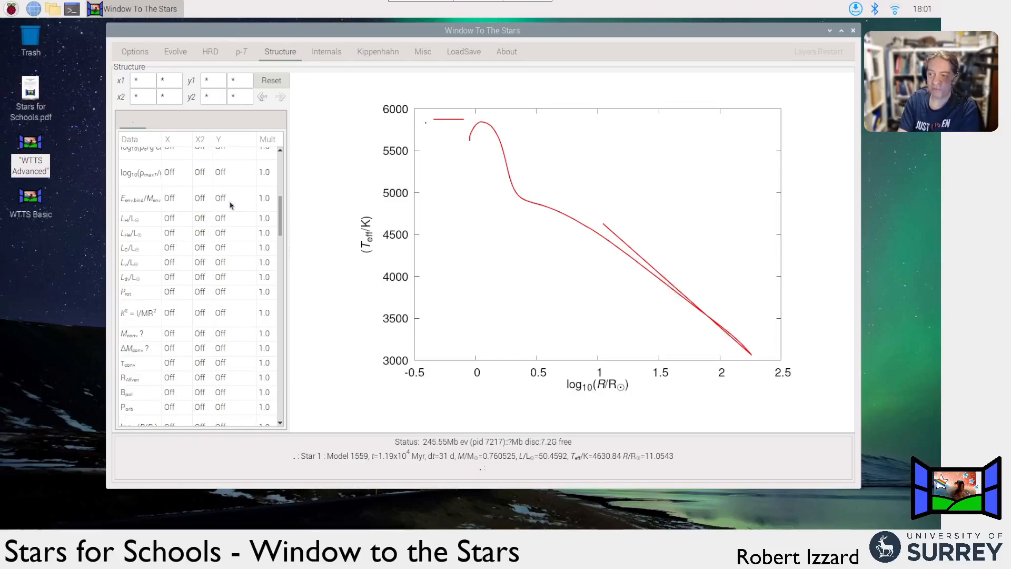
scroll(223, 242, "down", 6)
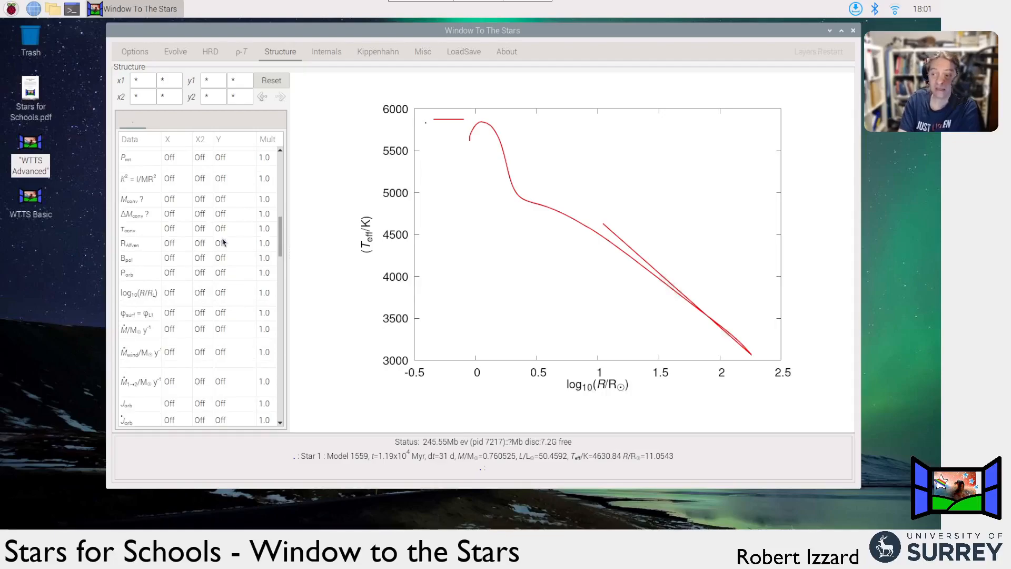
scroll(223, 242, "down", 10)
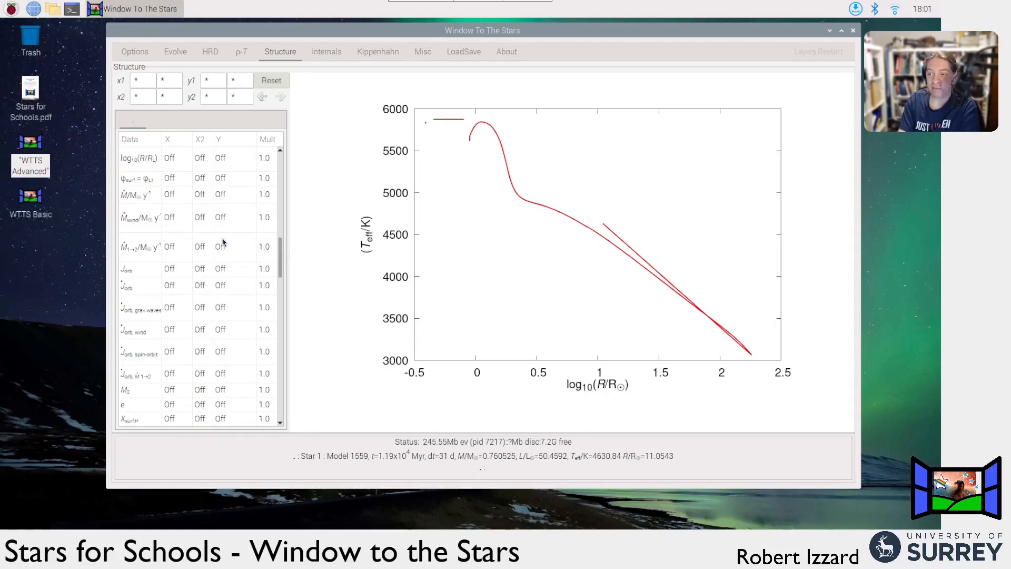
scroll(233, 261, "down", 10)
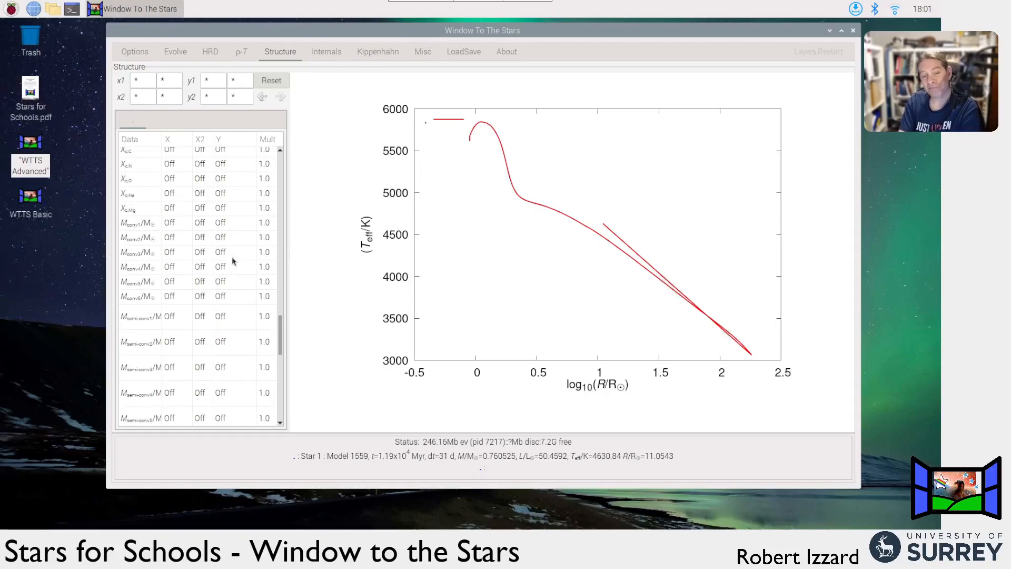
scroll(233, 263, "up", 20)
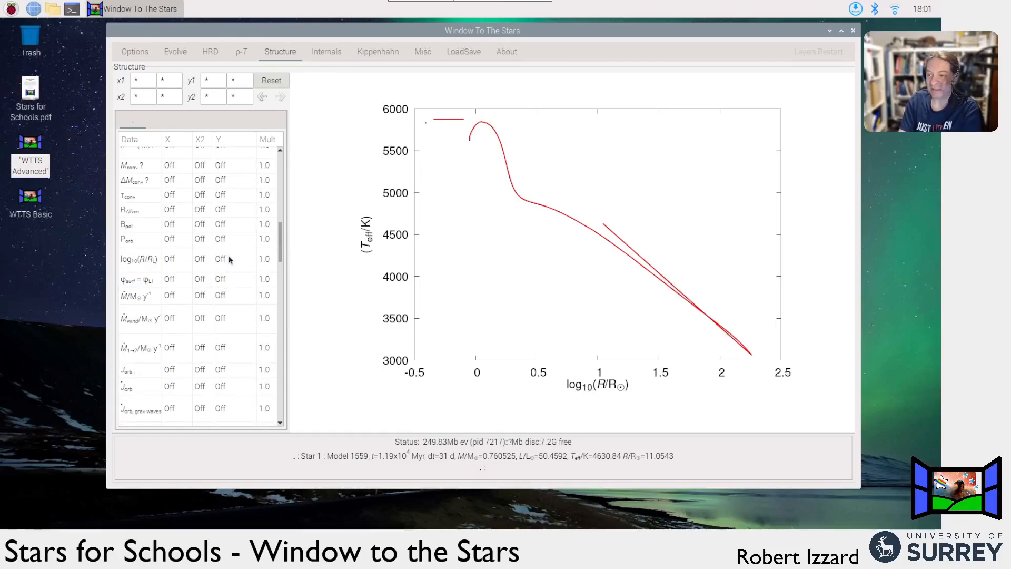
scroll(230, 259, "down", 5)
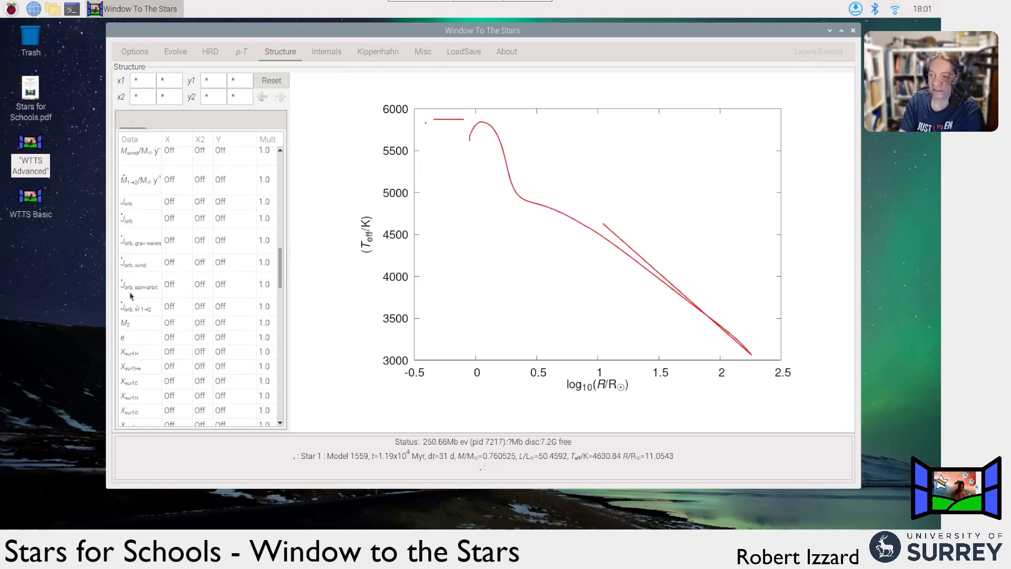
scroll(177, 279, "down", 3)
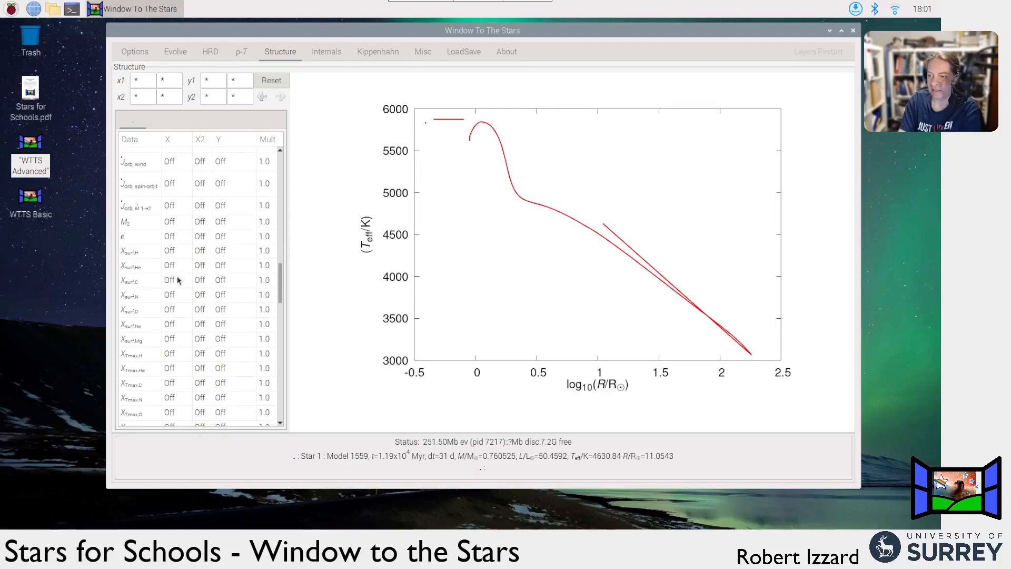
scroll(178, 280, "down", 1)
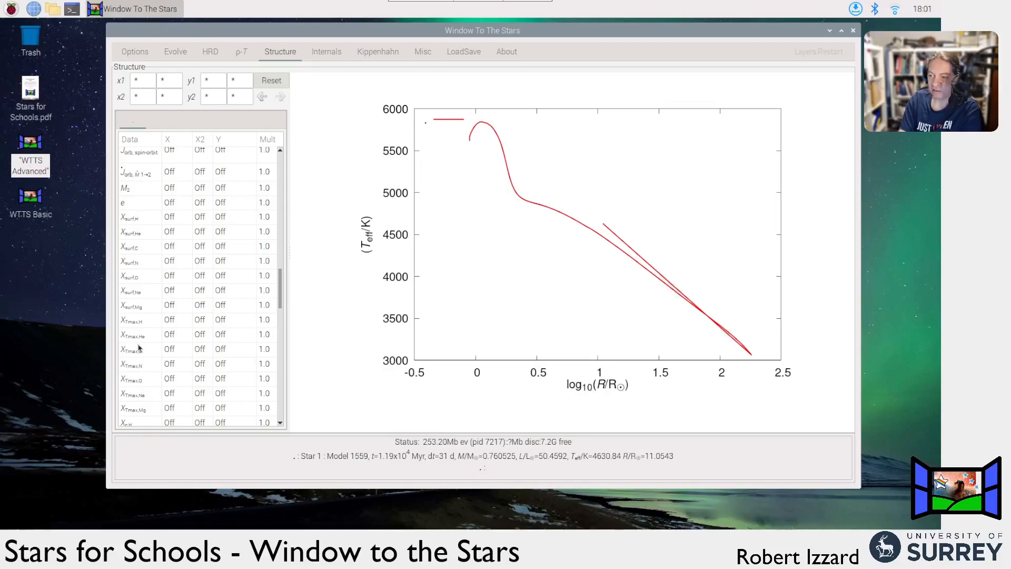
scroll(158, 347, "down", 3)
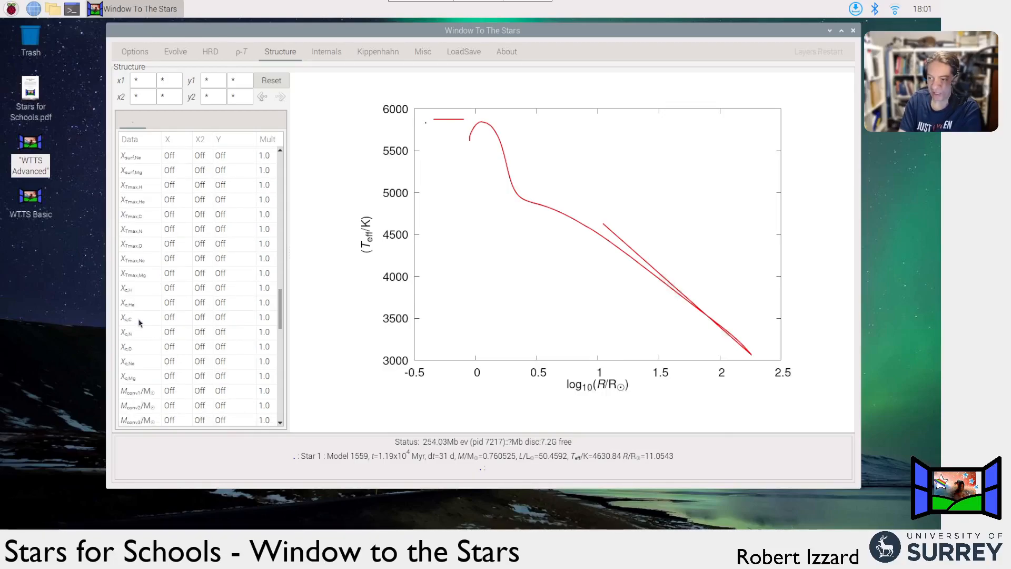
- Add the central nitrogen abundance Xc,N to the plot as Linear x1y1 on Y
left_click(137, 335)
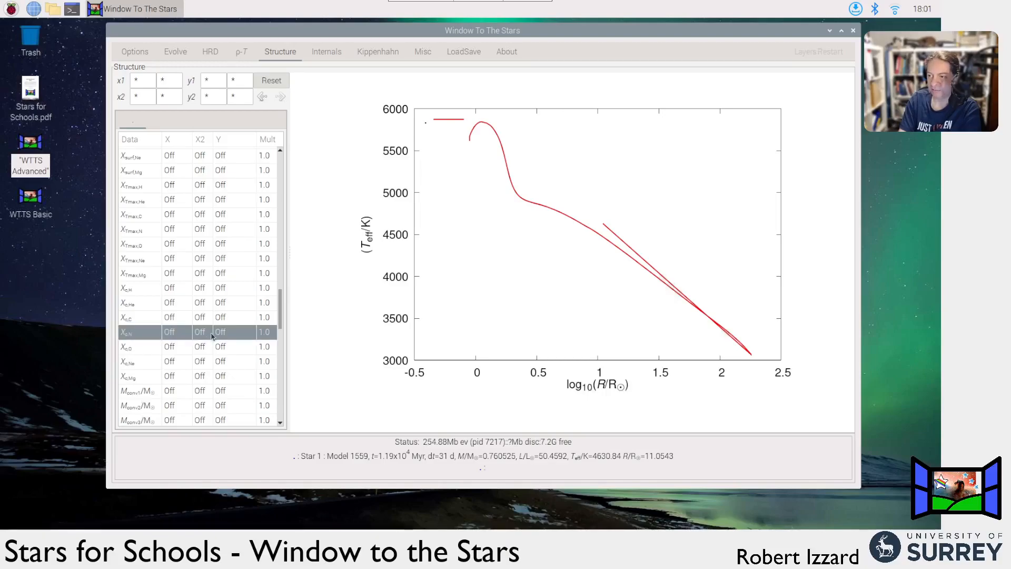
left_click(226, 334)
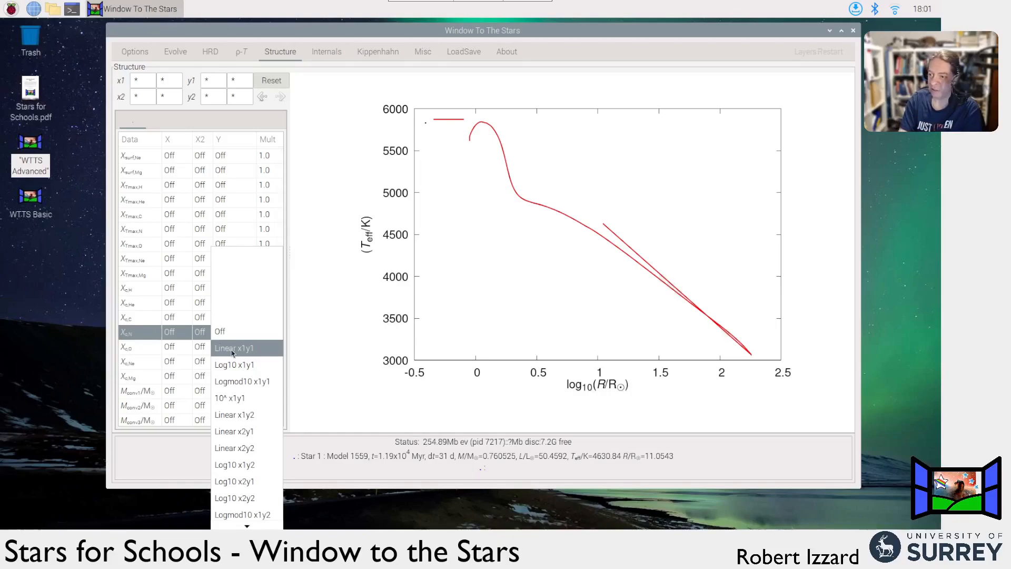
left_click(232, 348)
- Remove the effective temperature curve by turning log10(Teff/K) Off on Y
left_click_drag(286, 333, 283, 183)
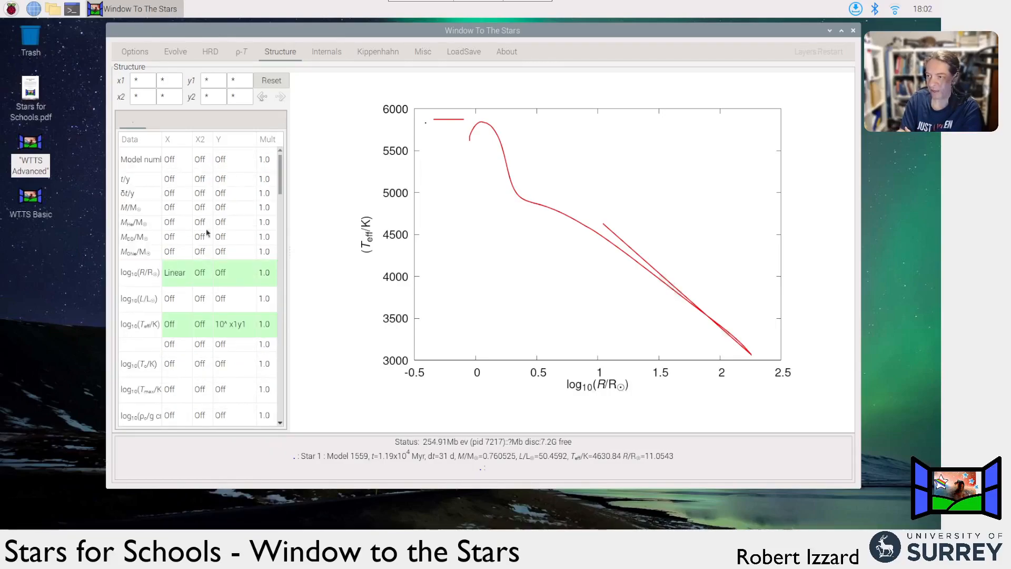
left_click(193, 275)
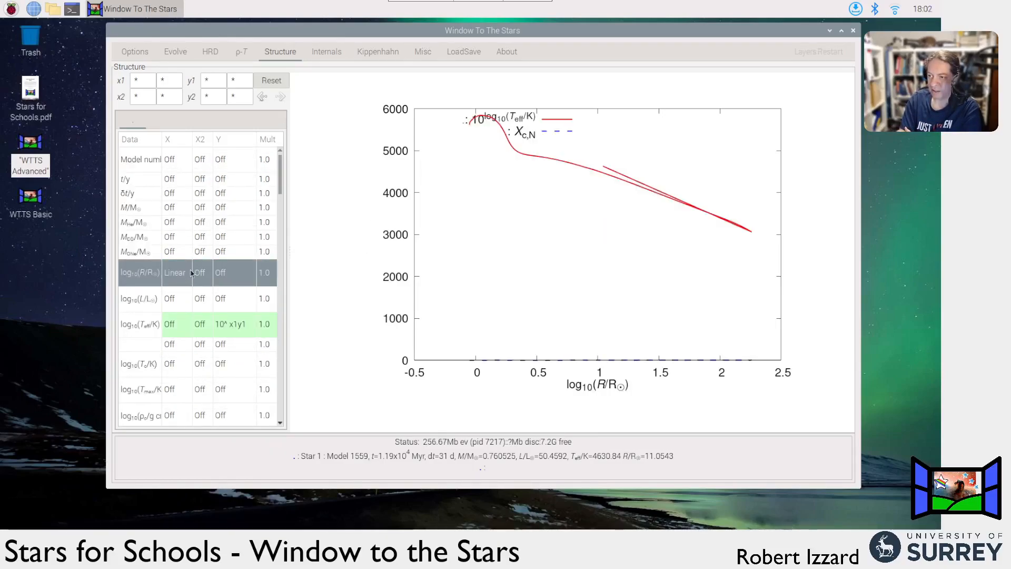
left_click(239, 323)
left_click(240, 324)
left_click(241, 255)
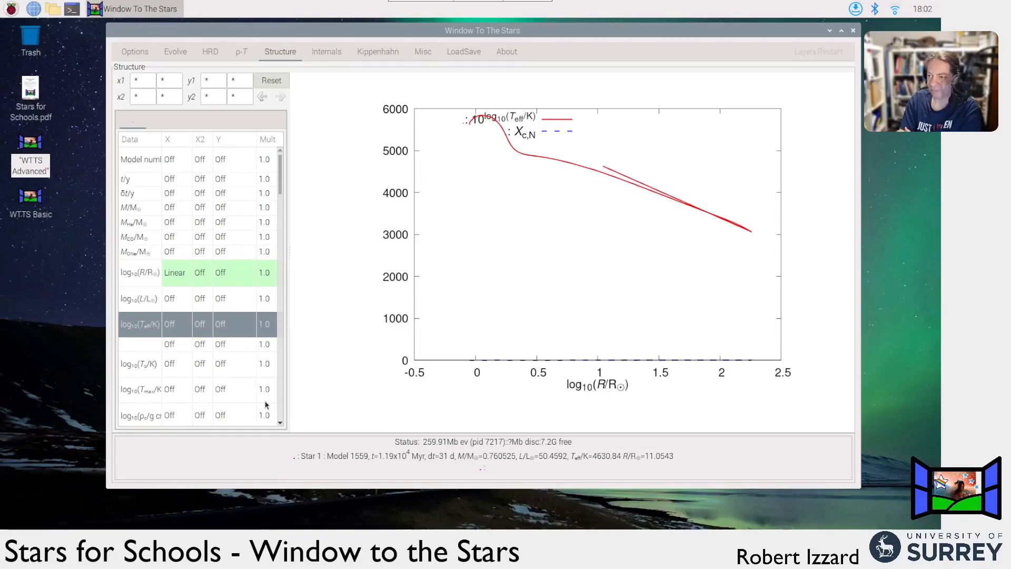
- Plot the central nitrogen abundance against age: turn log10(R/R☉) Off on X and set t/y to Linear on X
left_click(181, 273)
left_click(182, 273)
left_click(182, 255)
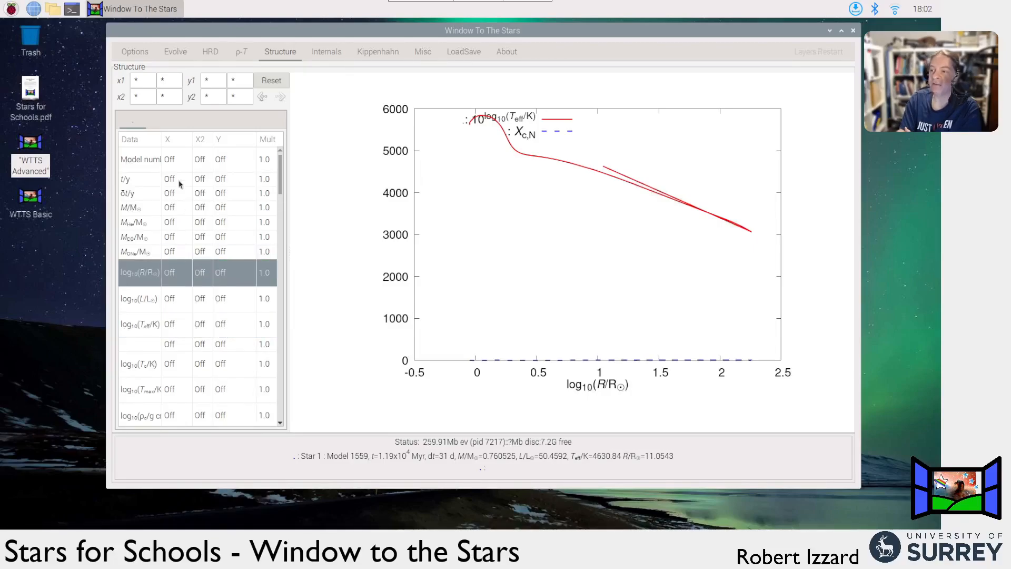
left_click(182, 179)
left_click(182, 179)
left_click(186, 196)
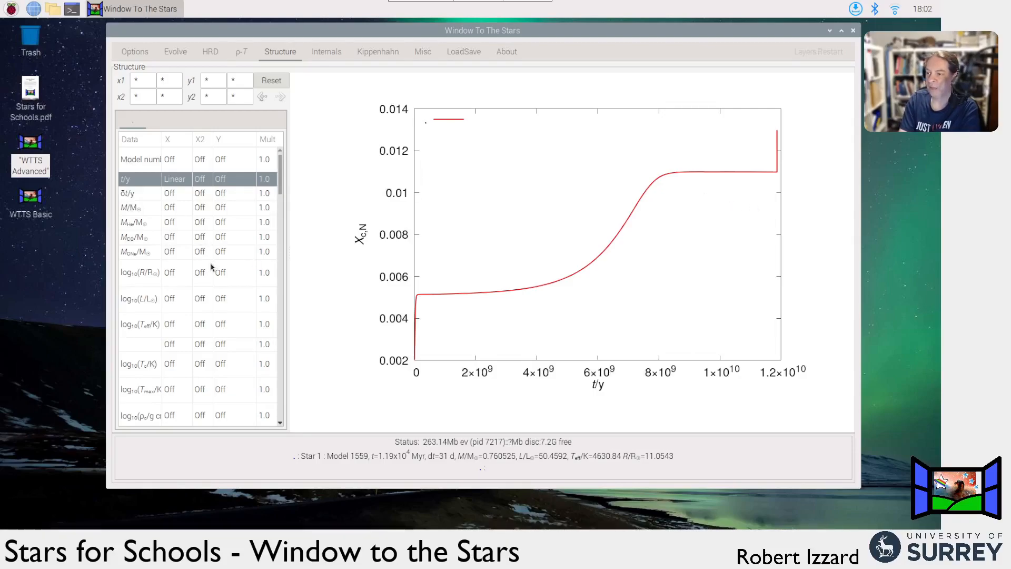
- Add the central carbon abundance Xc,C to the plot as Linear x1y1 on Y
scroll(210, 267, "down", 15)
scroll(211, 269, "down", 5)
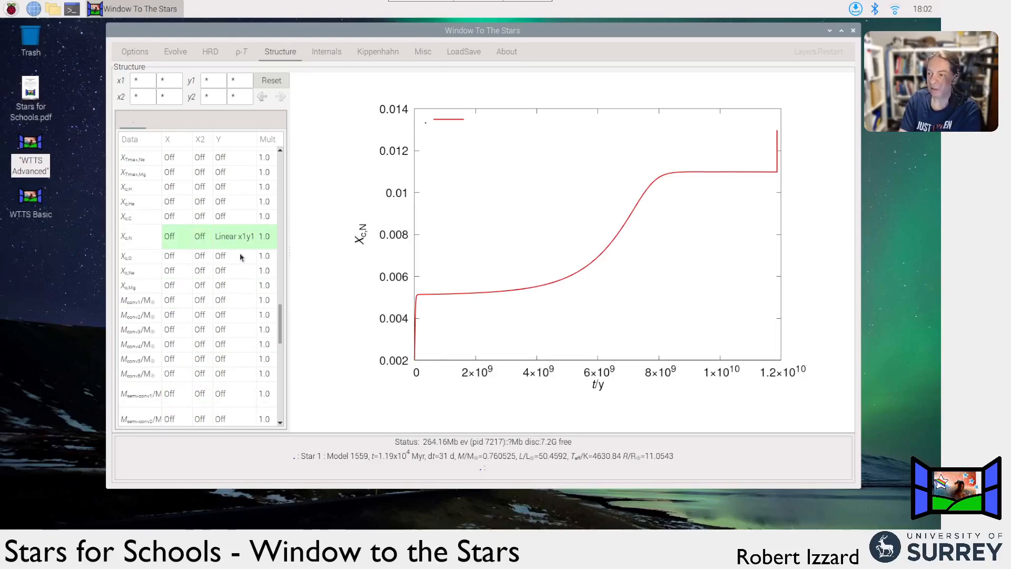
double_click(240, 216)
left_click(243, 234)
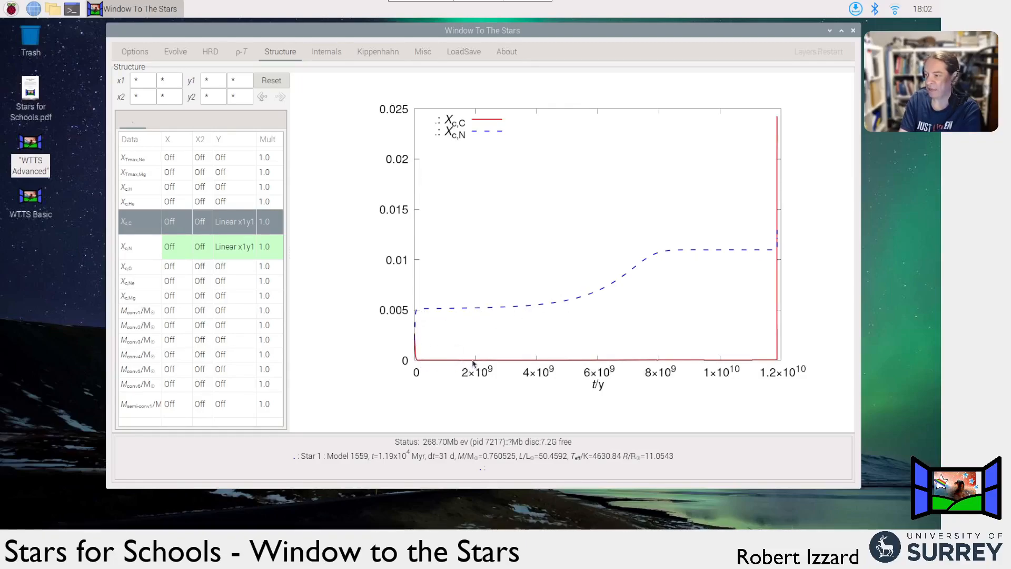
- Switch both the Xc,C and Xc,N curves to Log10 x1y1 on Y
left_click(241, 220)
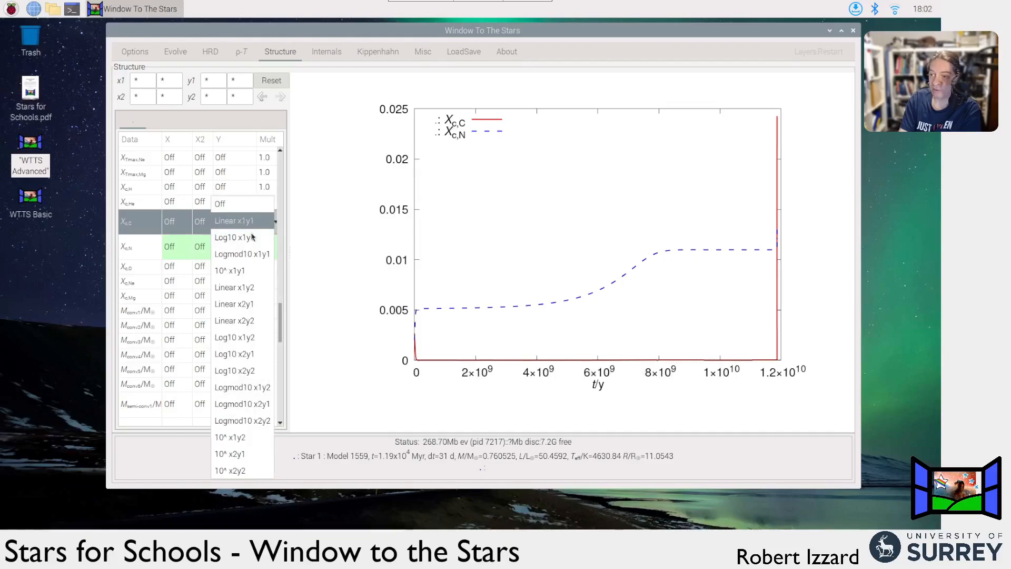
left_click(247, 239)
left_click(246, 243)
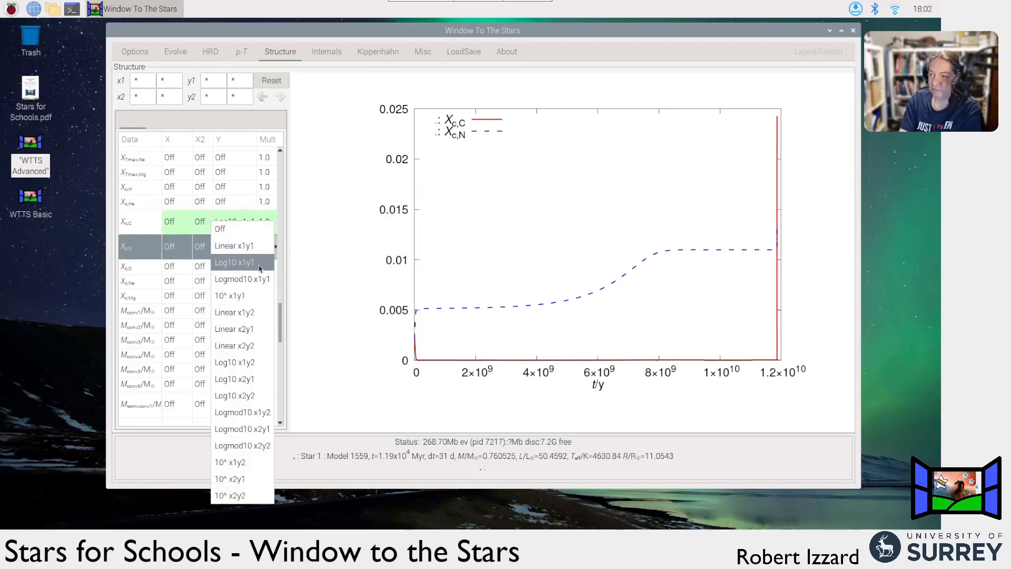
left_click(241, 260)
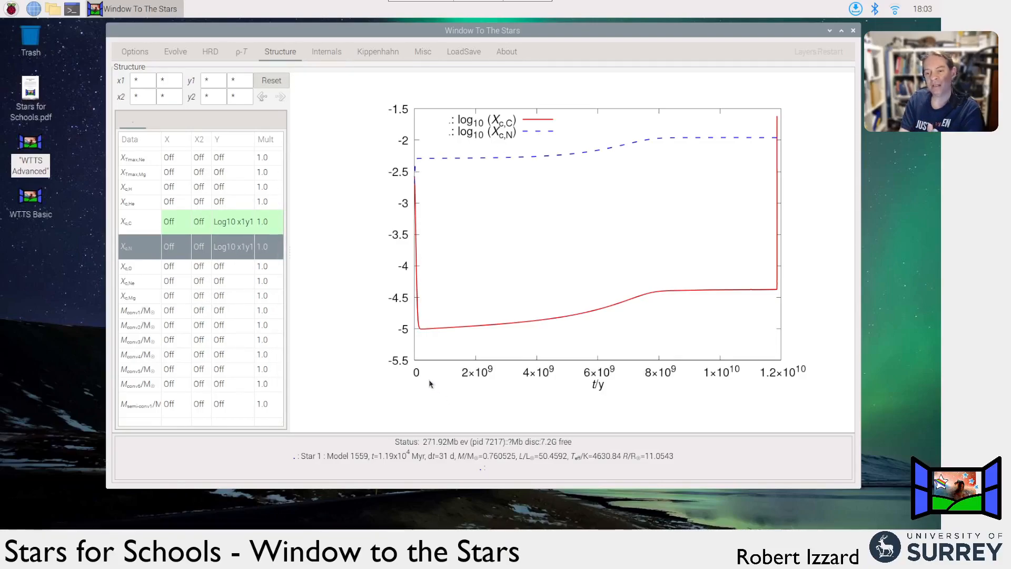
- Switch to the Internals view and turn on model number 2 for plotting
left_click(329, 54)
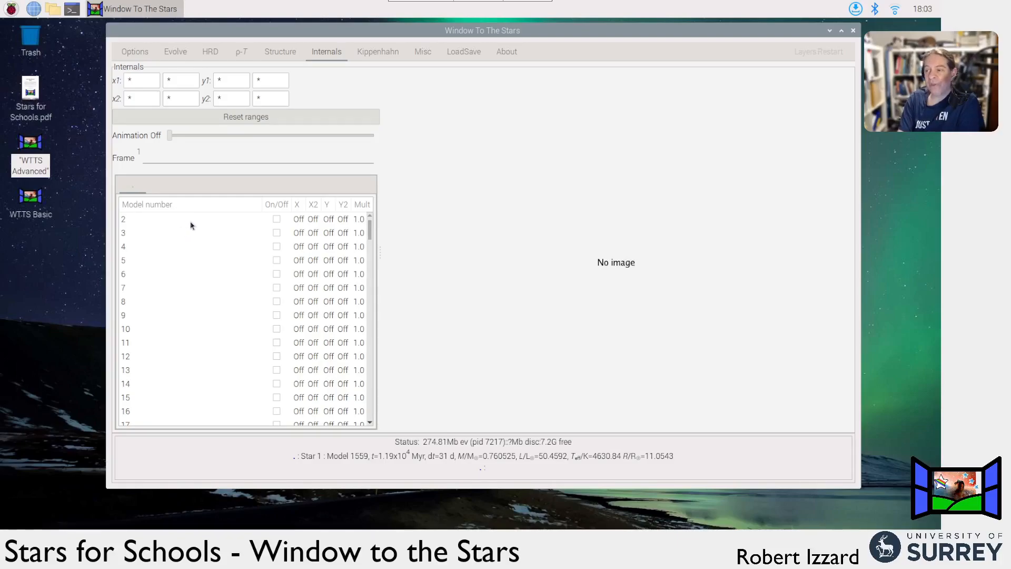
left_click(174, 225)
left_click(175, 239)
left_click(169, 253)
left_click(163, 219)
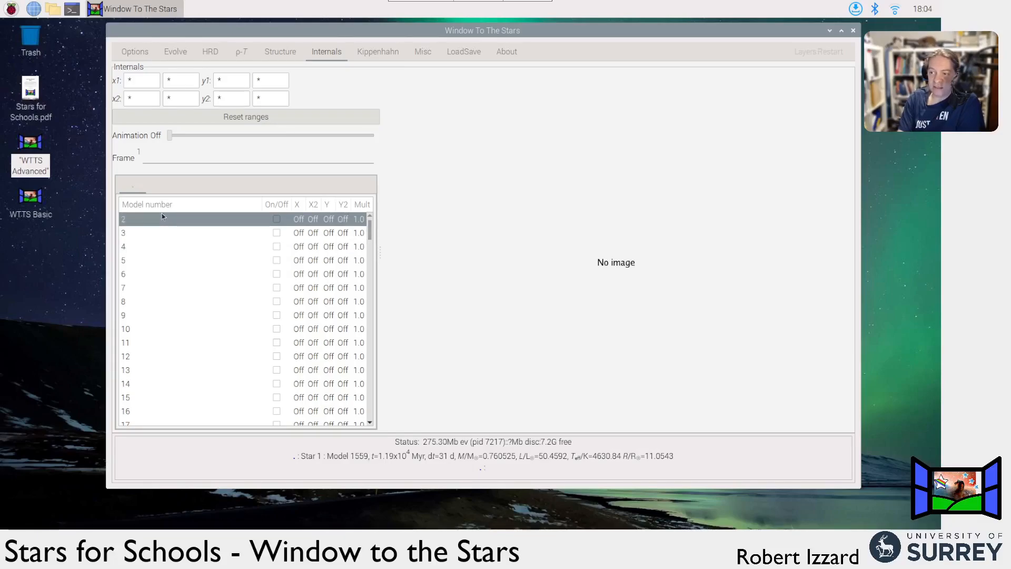
right_click(153, 224)
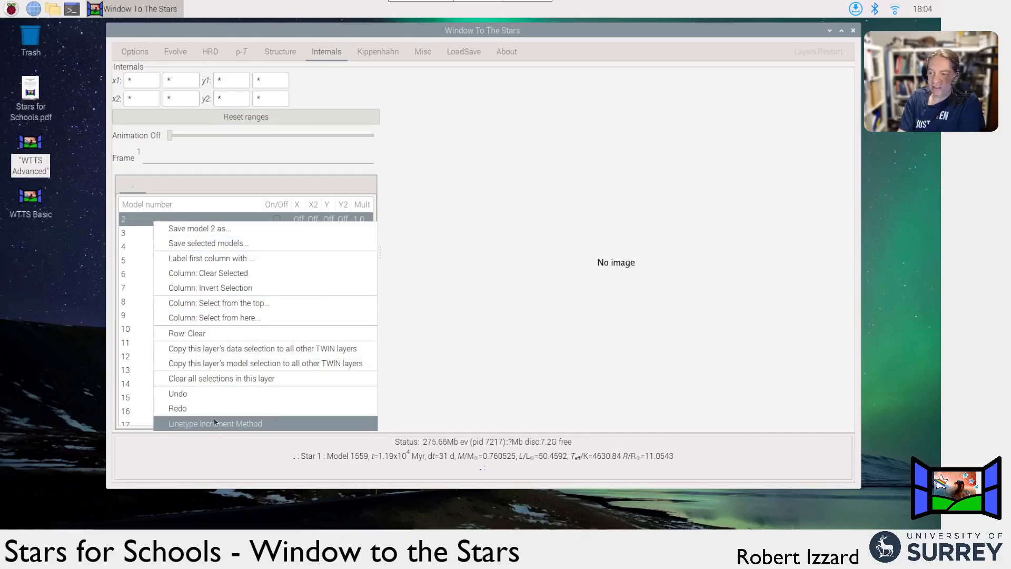
left_click(196, 205)
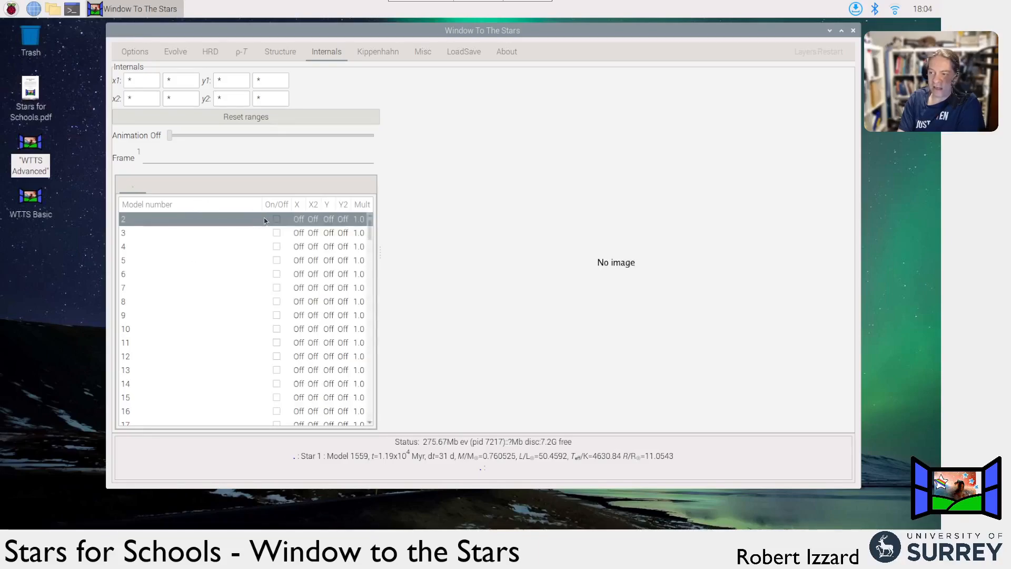
left_click(277, 220)
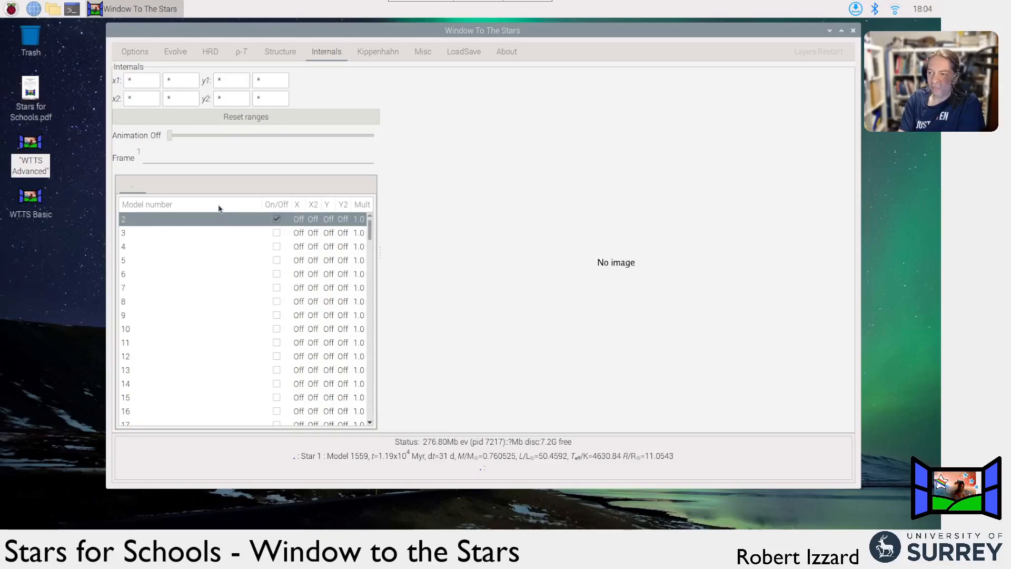
- Plot pressure against radius inside model 2: set X to r and Y to P(r)
left_click(299, 222)
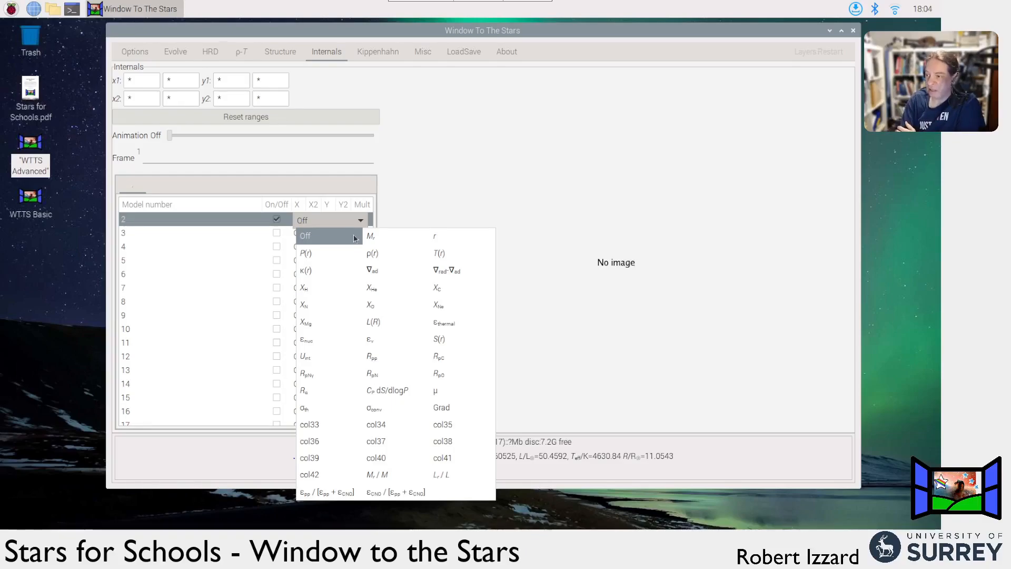
left_click(477, 243)
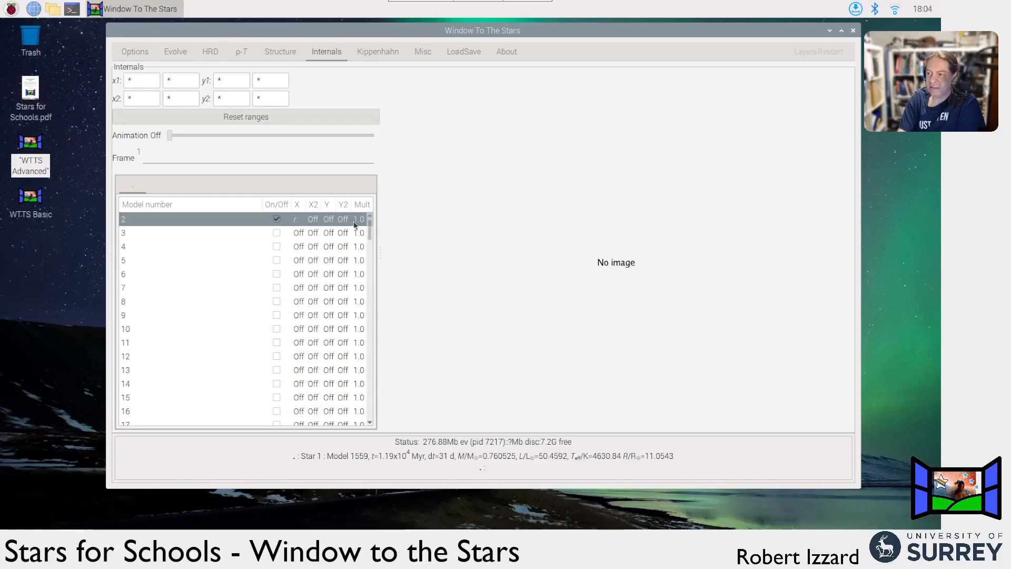
left_click(330, 220)
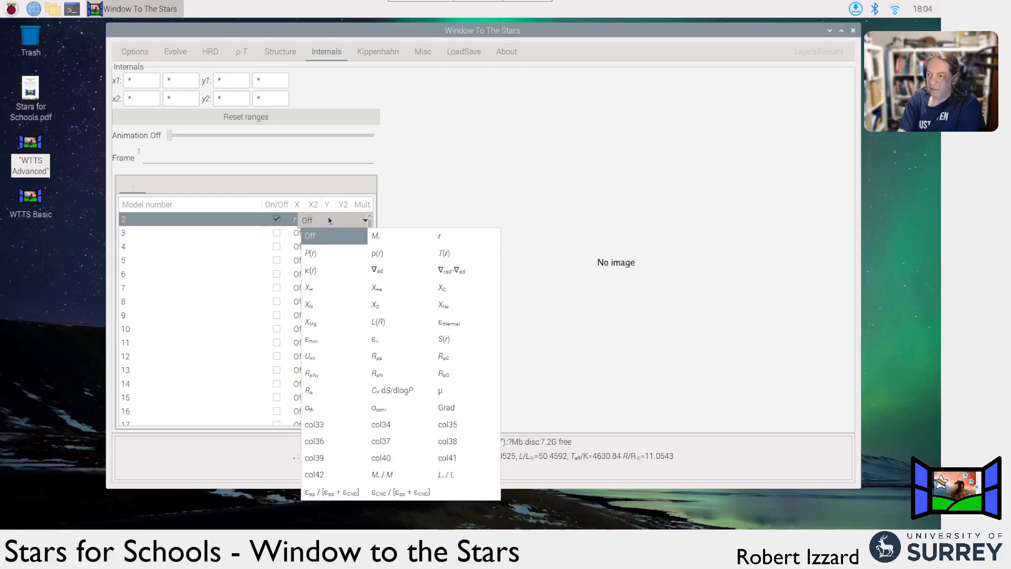
left_click(343, 252)
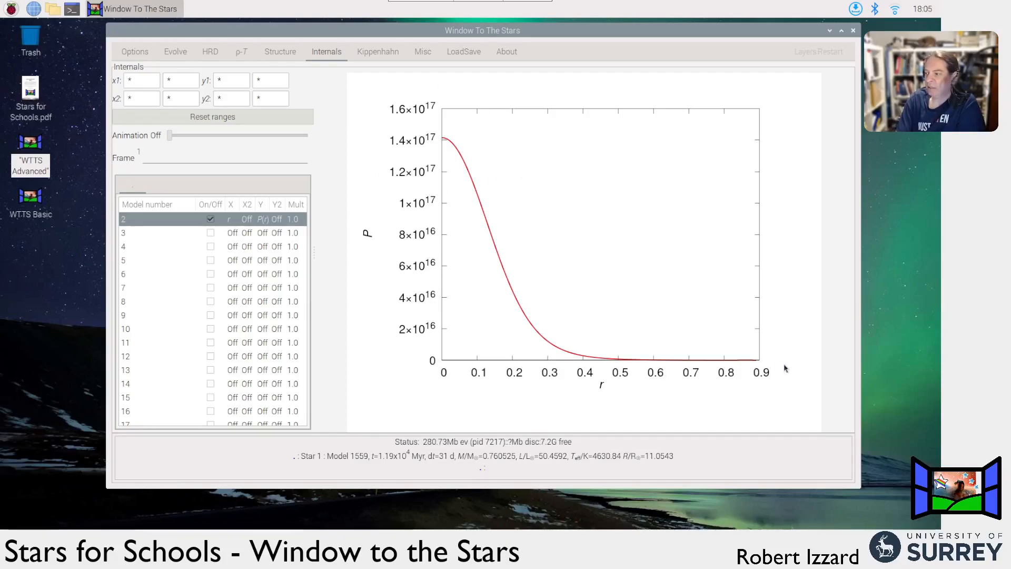
- Apply the log10 transformation to model 2's P(r) data on Y
left_click(264, 223)
left_click(244, 253)
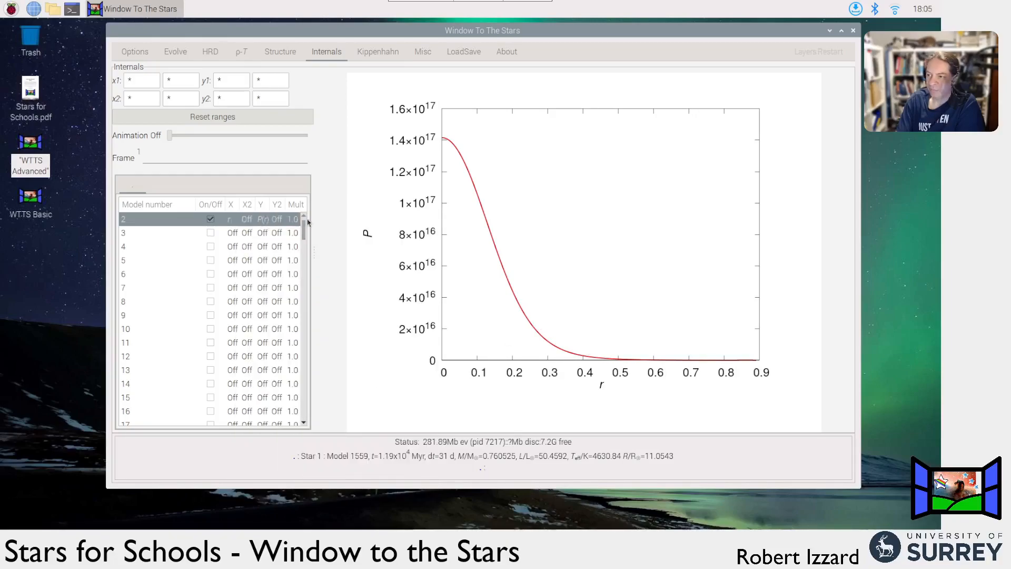
right_click(266, 225)
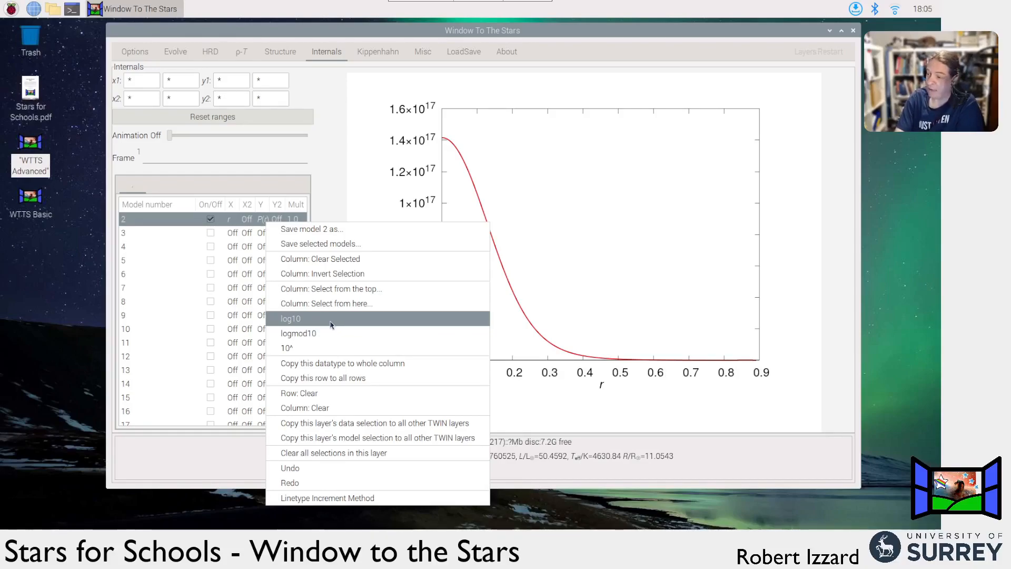
left_click(371, 193)
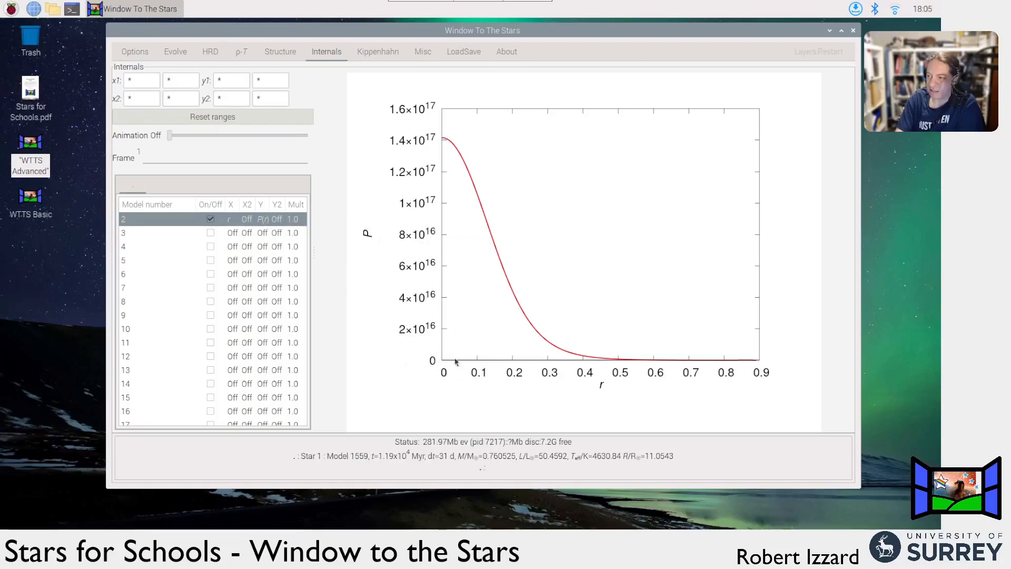
right_click(268, 222)
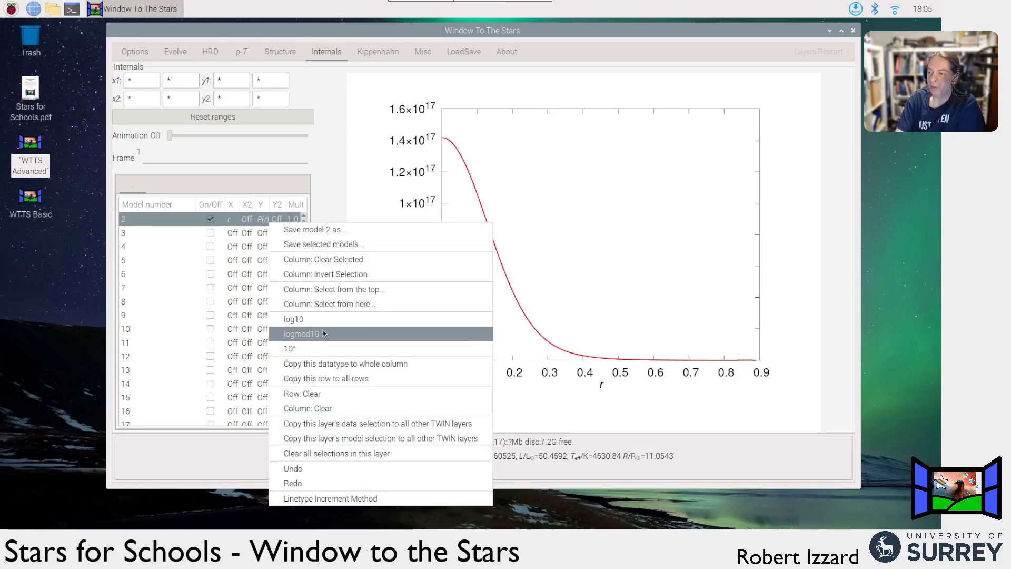
left_click(295, 318)
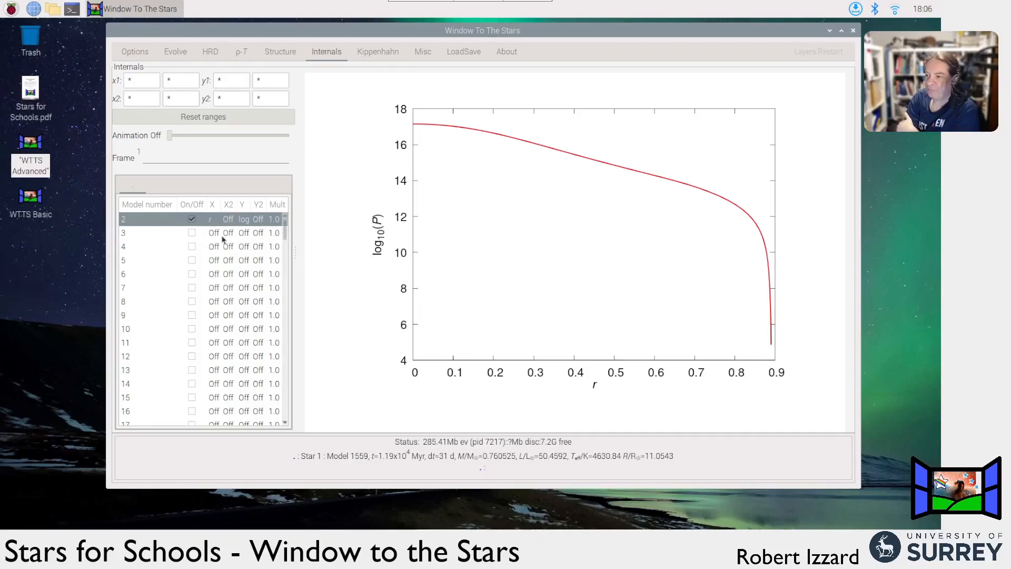
- Turn on model 419 as a second model and copy model 2's row settings to all rows
left_click(191, 246)
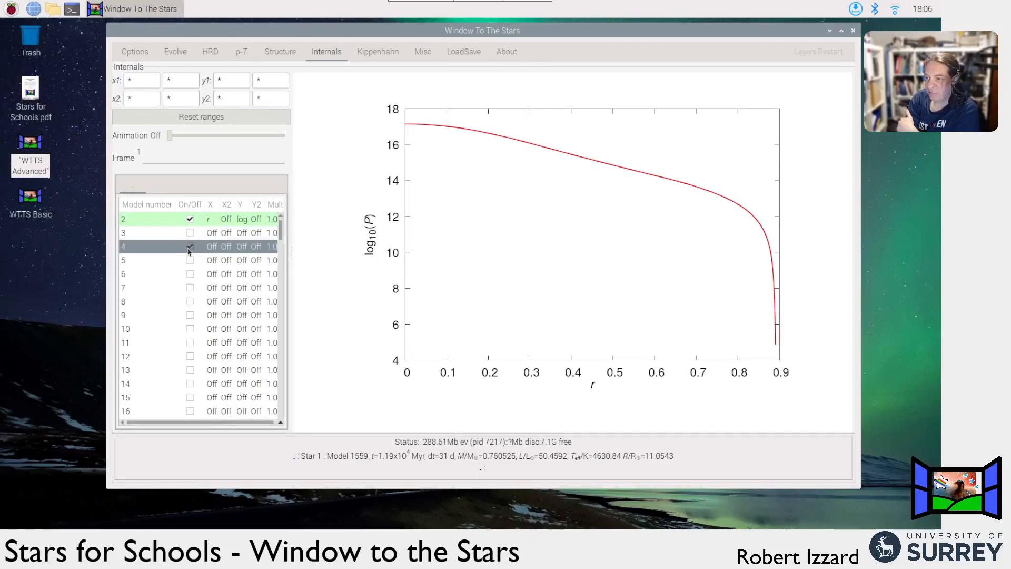
left_click_drag(281, 232, 282, 271)
left_click(189, 285)
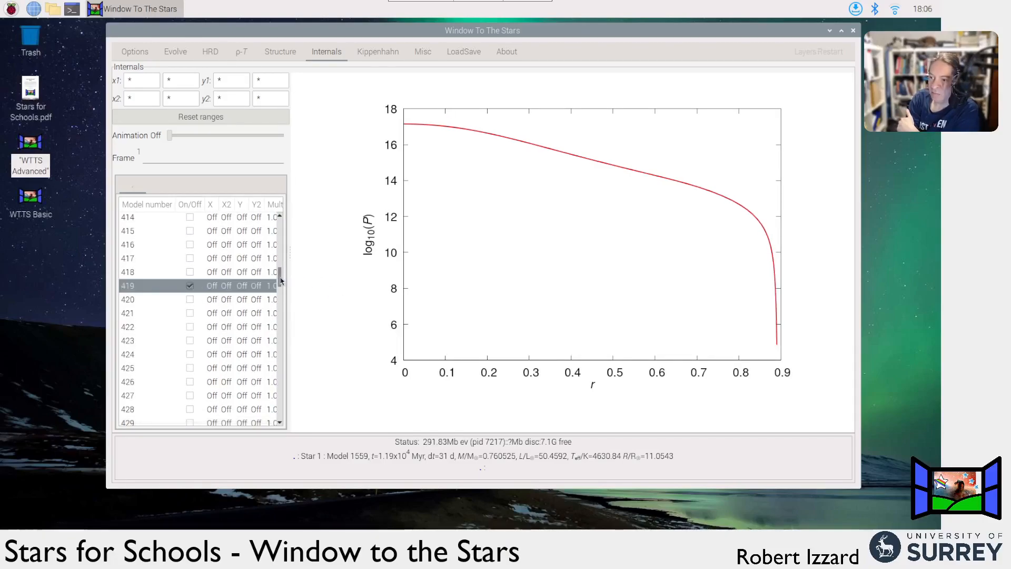
right_click(226, 219)
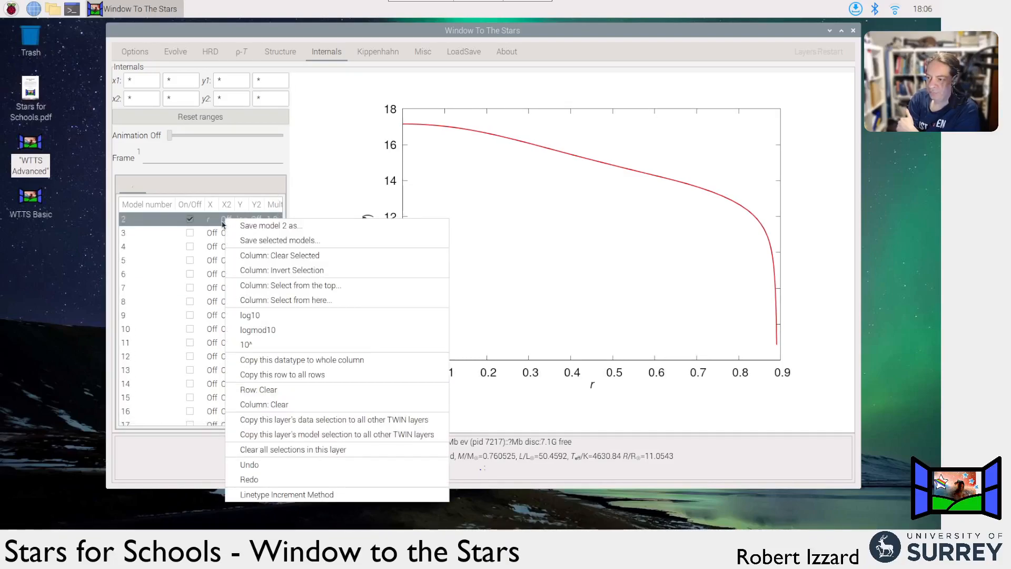
left_click(393, 375)
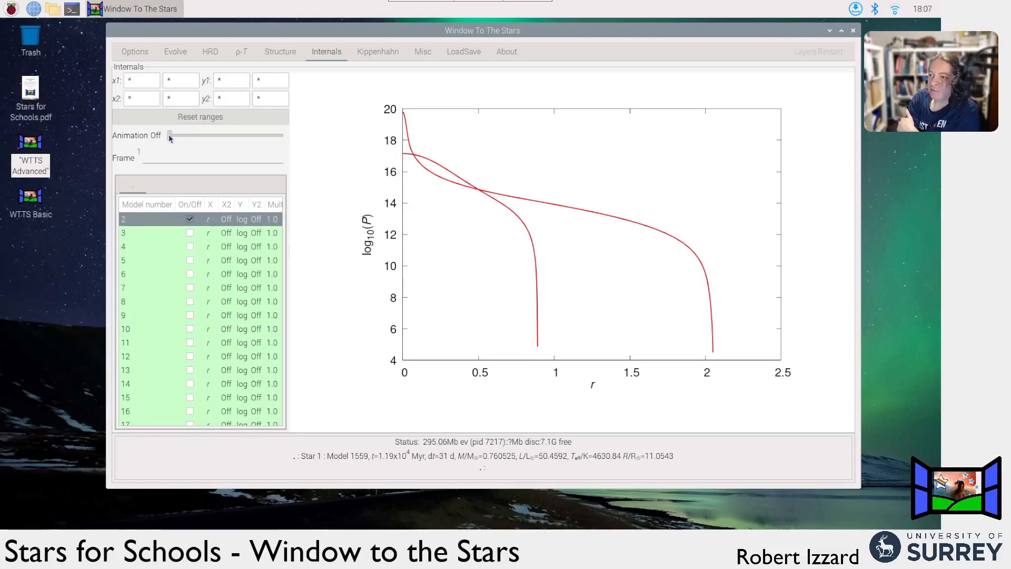
- Play the animation of the selected models at speeds 1 and 11, and set the animation back to Off
left_click_drag(169, 135, 184, 138)
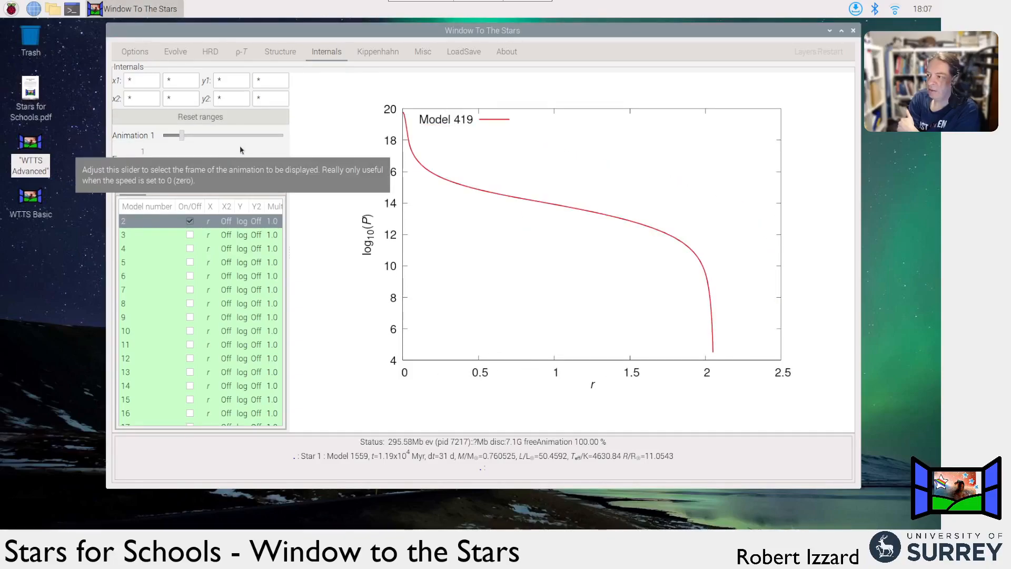
left_click_drag(147, 163, 225, 174)
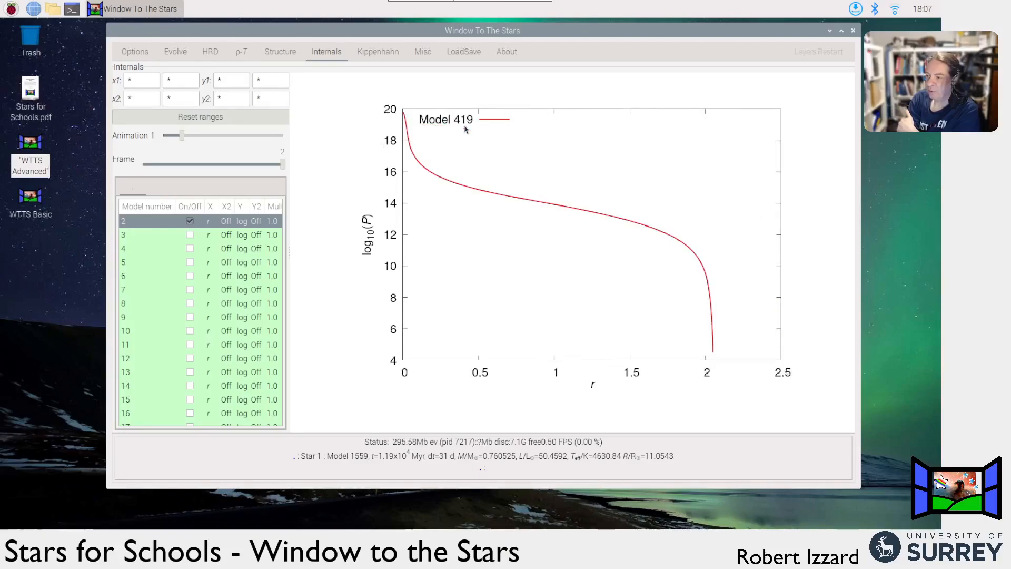
left_click_drag(182, 135, 283, 136)
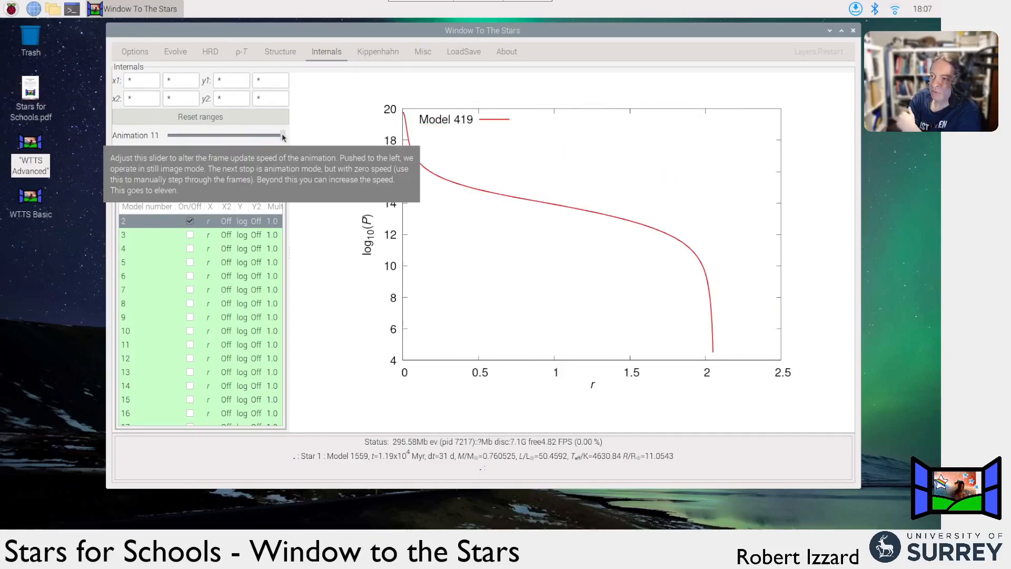
left_click_drag(283, 136, 166, 140)
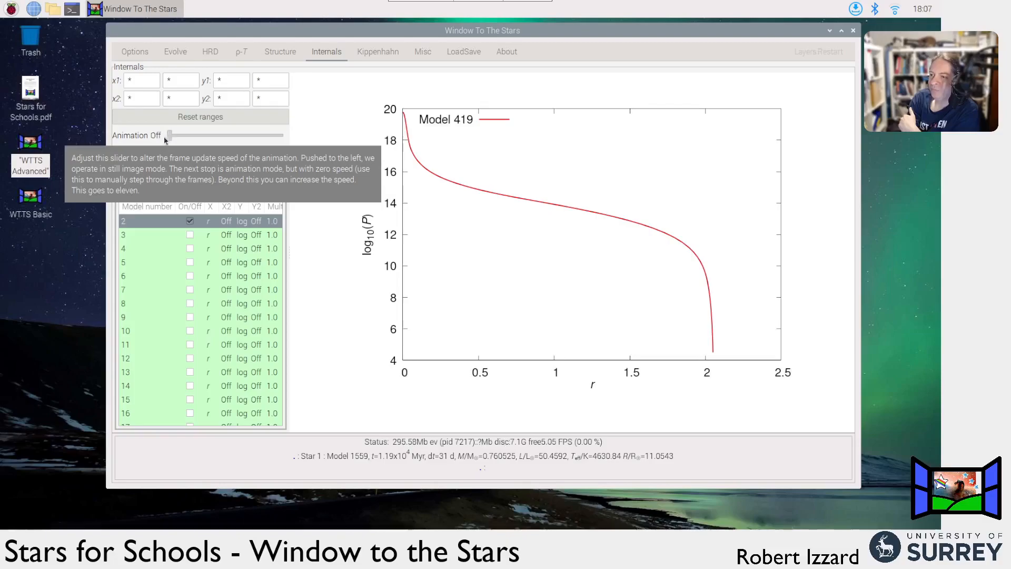
mouse_move(309, 142)
left_mouse_down()
mouse_move(331, 134)
mouse_move(310, 132)
left_mouse_up()
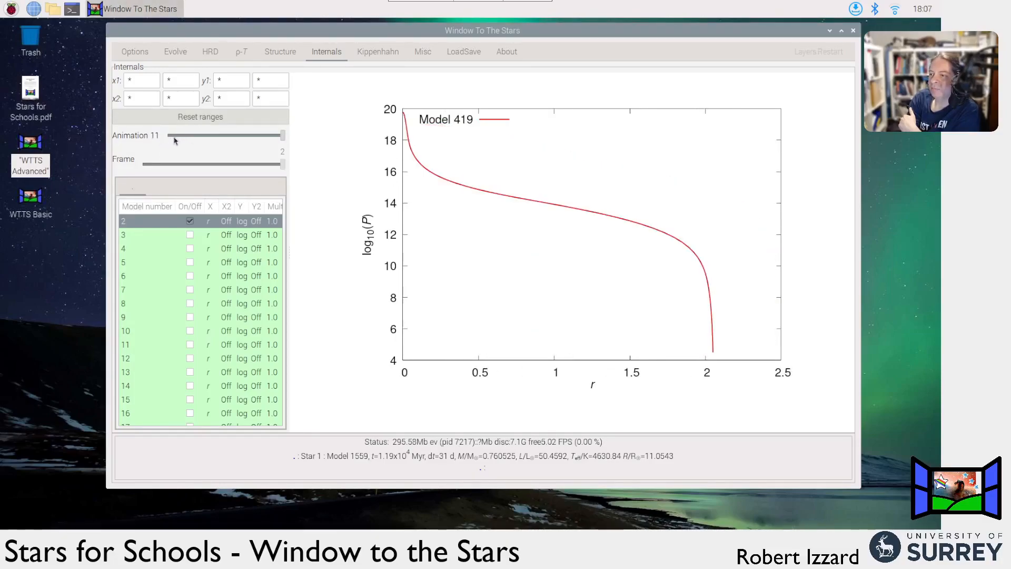
left_click_drag(282, 136, 147, 148)
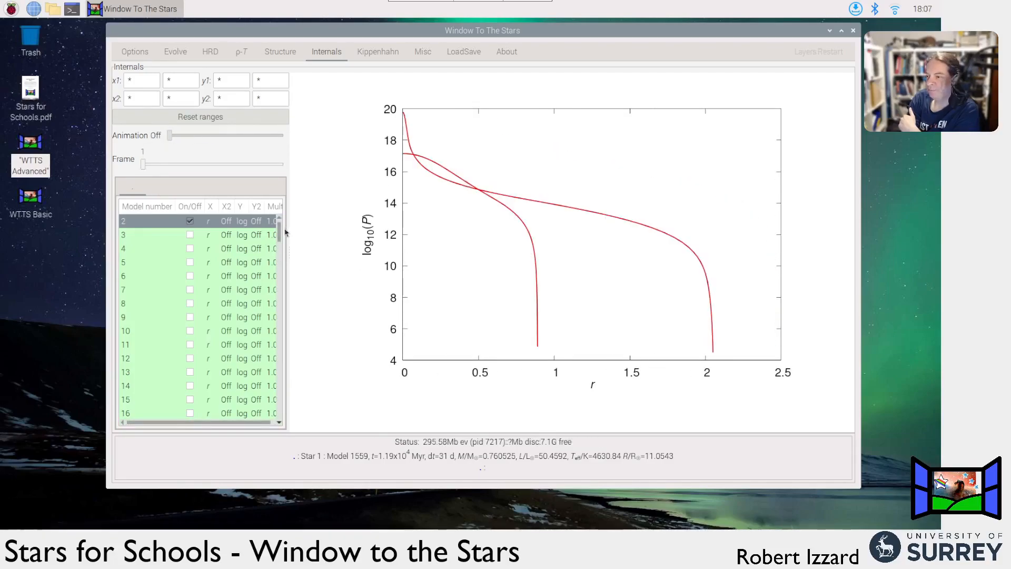
- Turn on every tenth model for plotting, selecting 10% of the column from the top of the model list
mouse_move(281, 231)
left_mouse_down()
mouse_move(281, 240)
mouse_move(281, 231)
left_mouse_up()
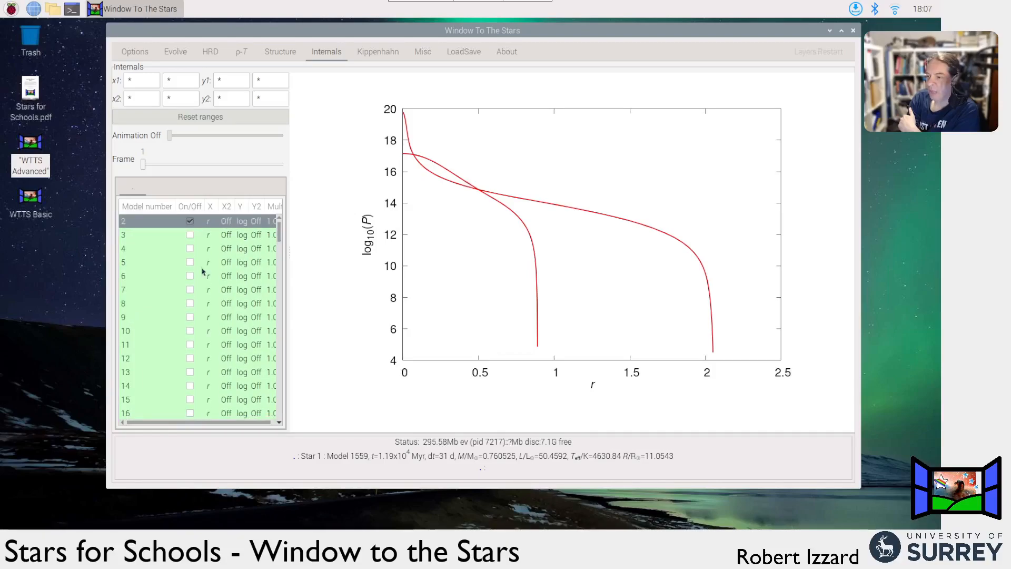
right_click(206, 225)
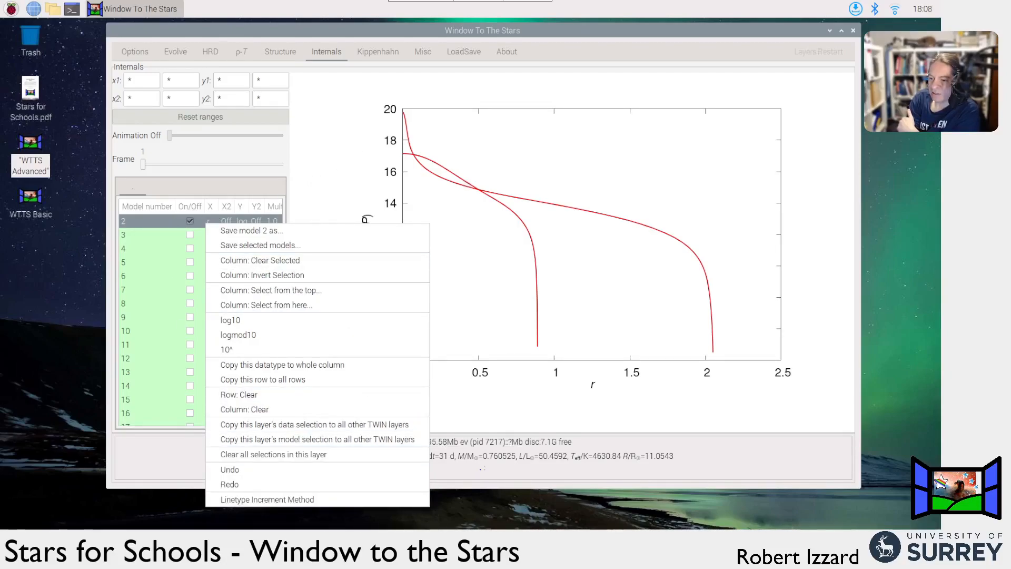
left_click(173, 390)
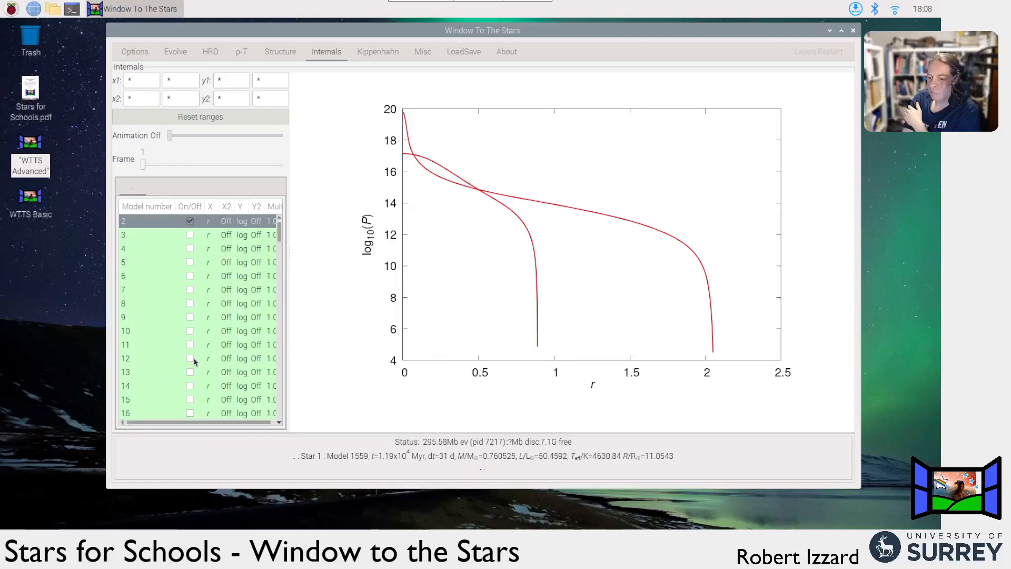
right_click(234, 226)
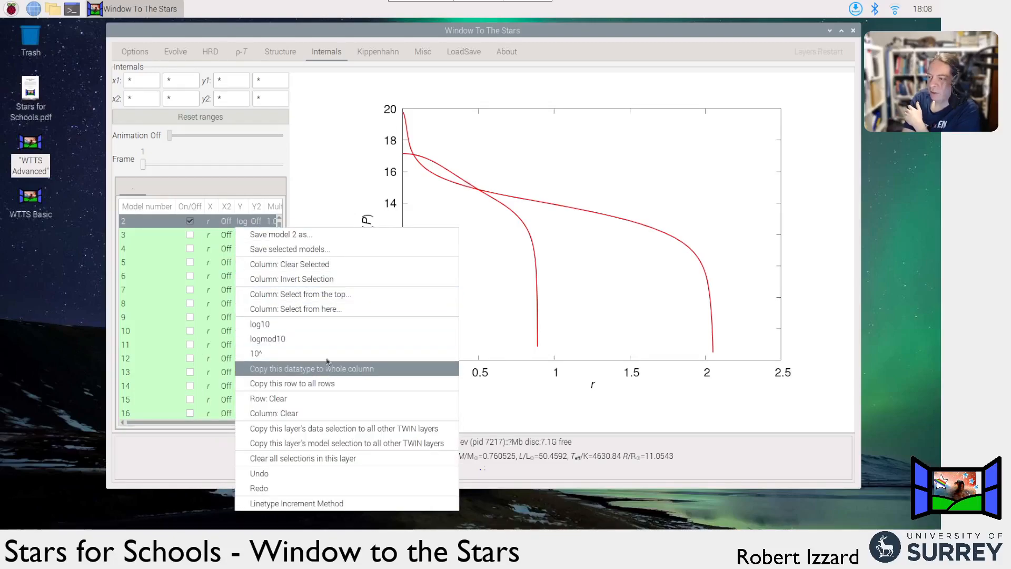
left_click(353, 299)
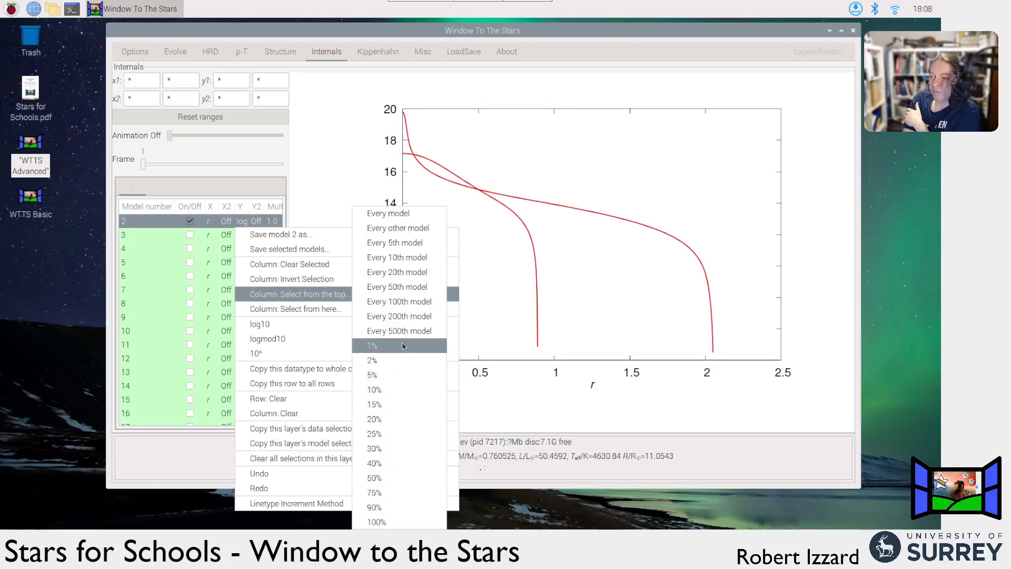
left_click(387, 390)
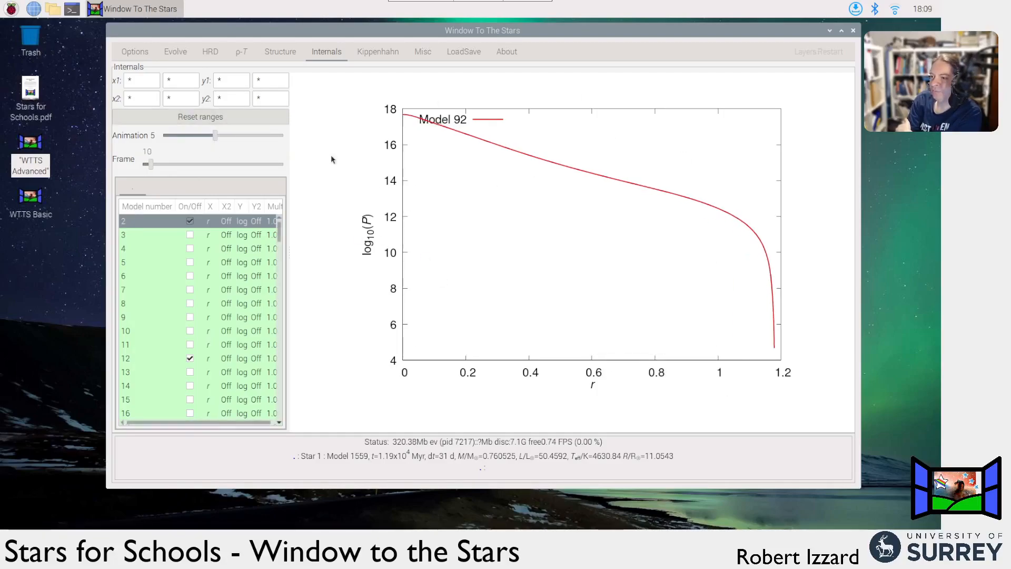
- Slow the model animation to speed 1 and move it back to frame 46
left_click_drag(215, 135, 164, 136)
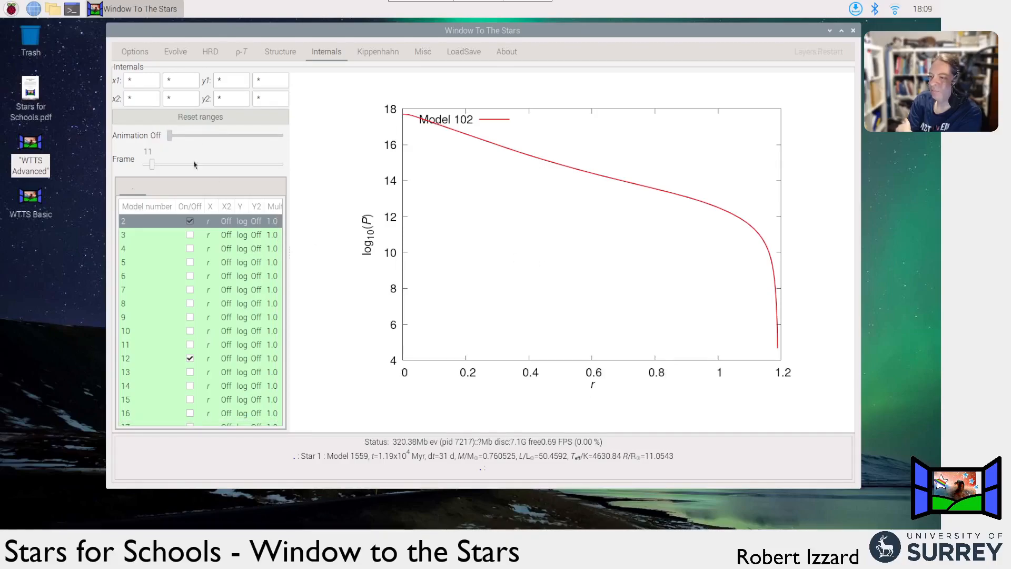
left_click(171, 137)
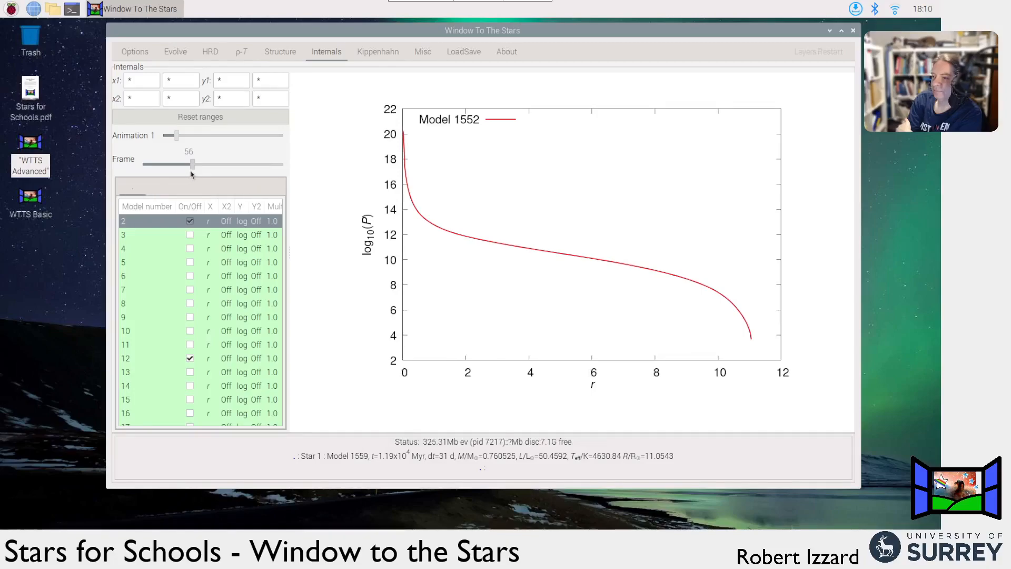
mouse_move(194, 166)
left_mouse_down()
mouse_move(154, 169)
mouse_move(183, 164)
left_mouse_up()
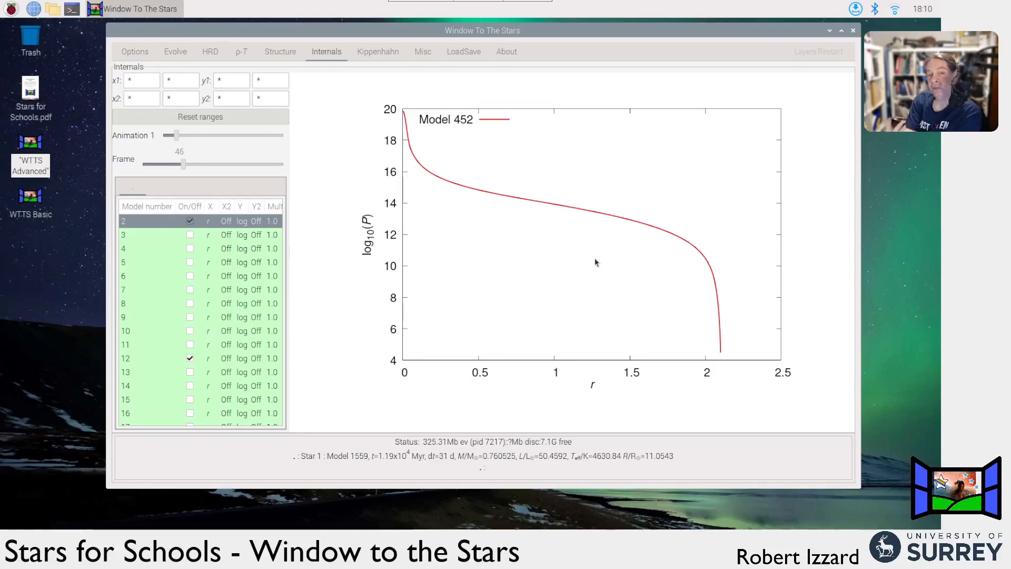
- Examine the pressure plot's Save Image options and browse to the Home folder in the file chooser, cancelling without saving
right_click(463, 164)
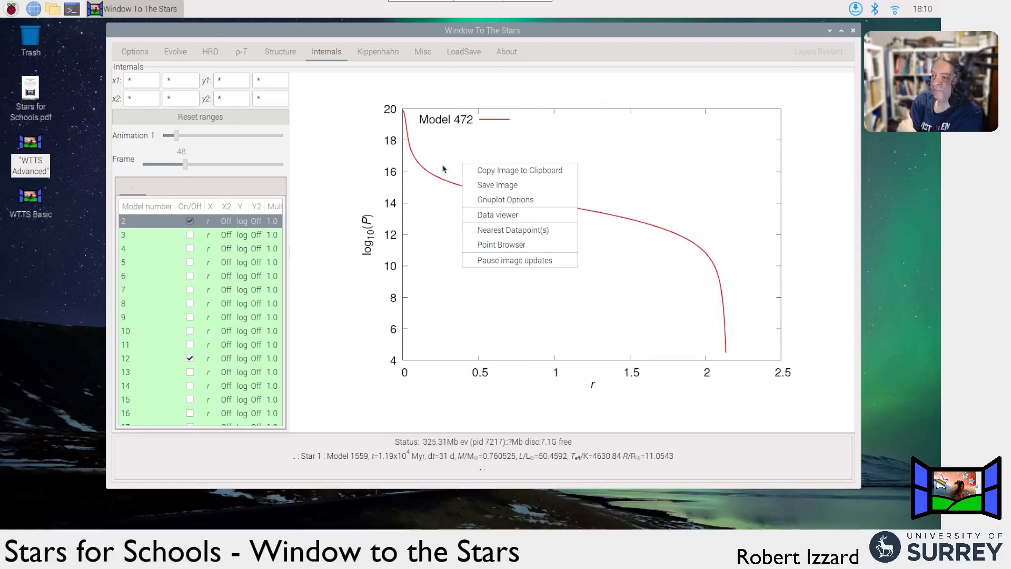
left_click(538, 184)
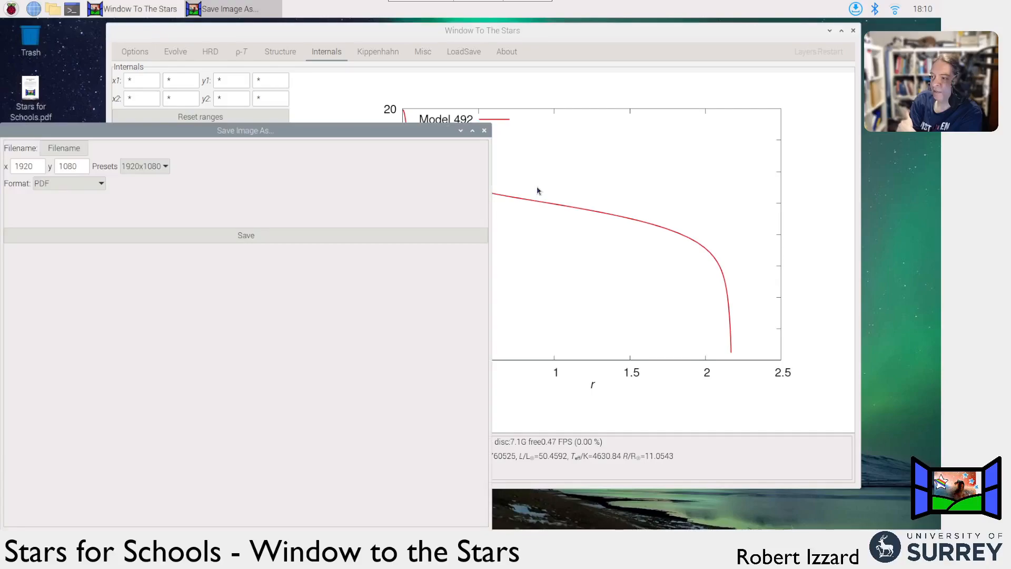
left_click_drag(140, 135, 163, 91)
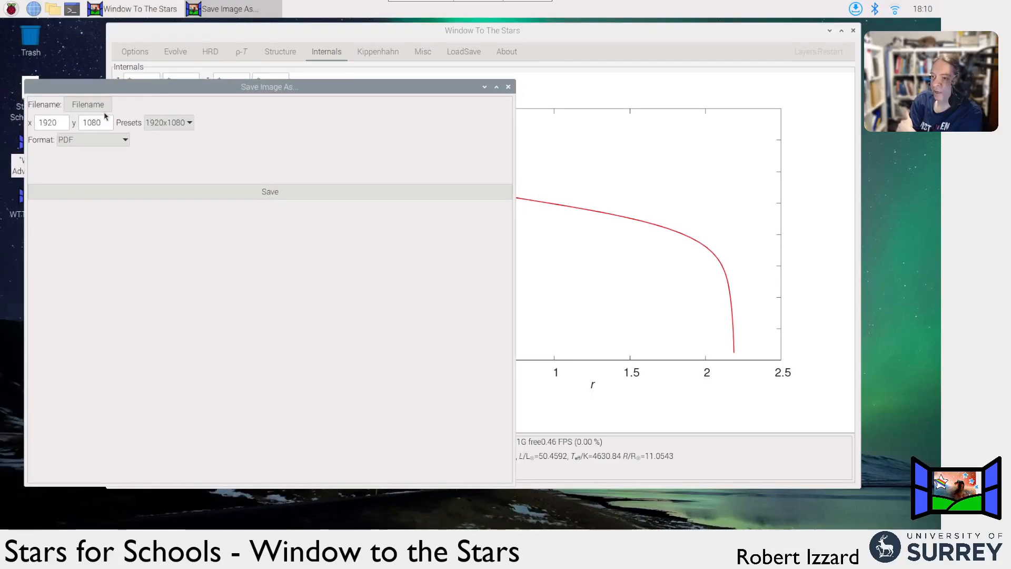
left_click(87, 104)
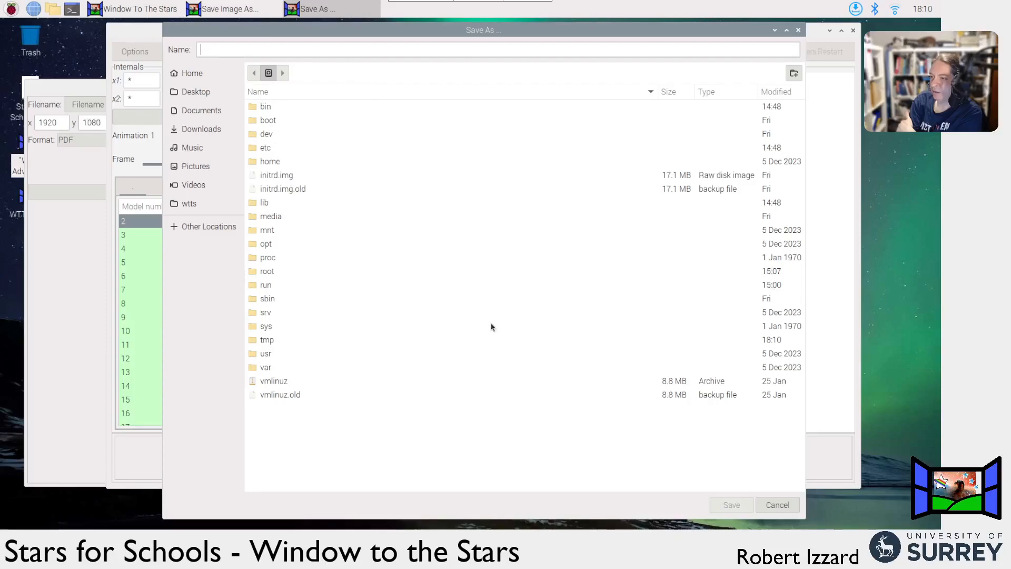
left_click(192, 74)
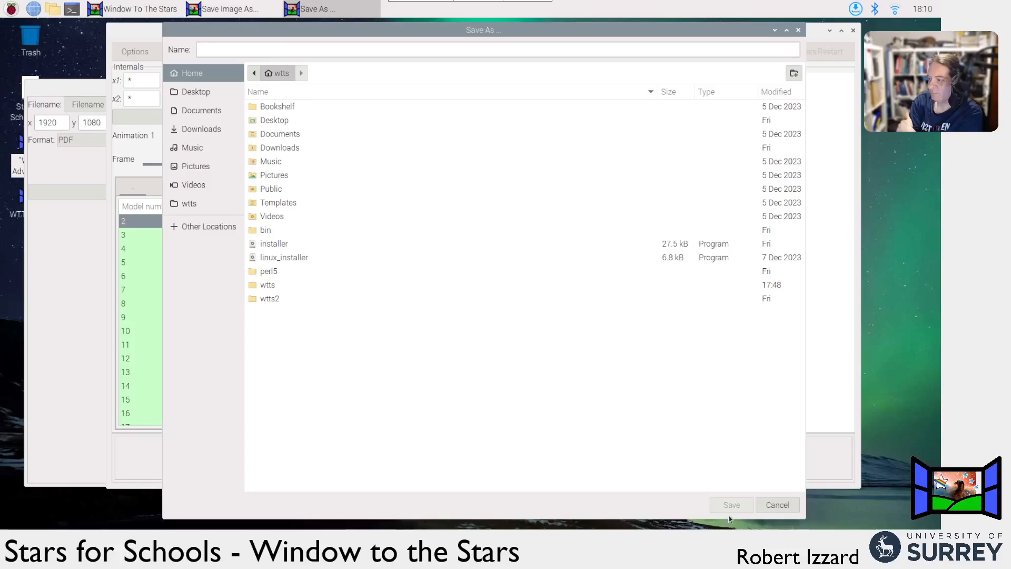
left_click(777, 505)
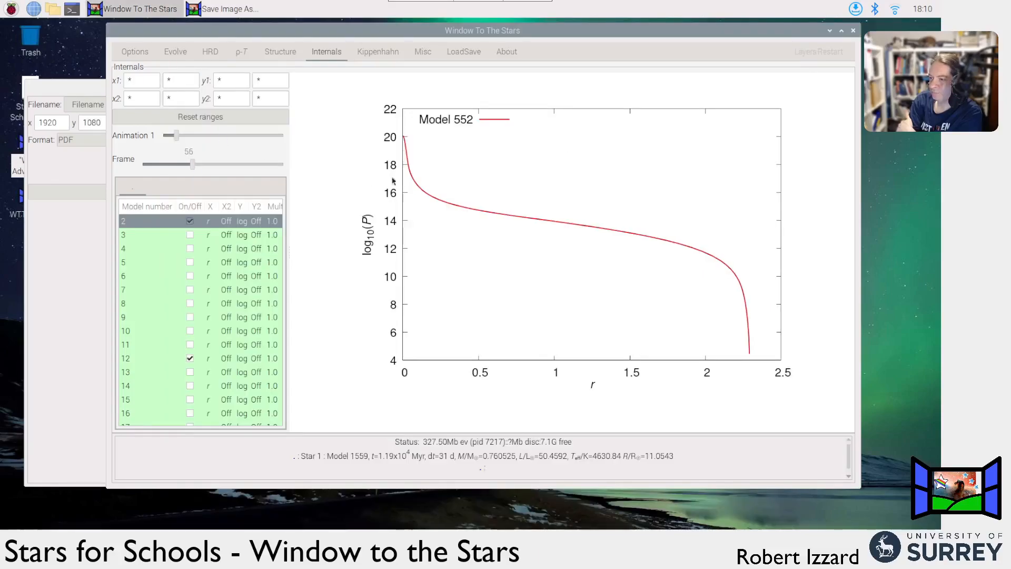
- Switch the animation off so the profiles of all selected models are plotted together
right_click(419, 170)
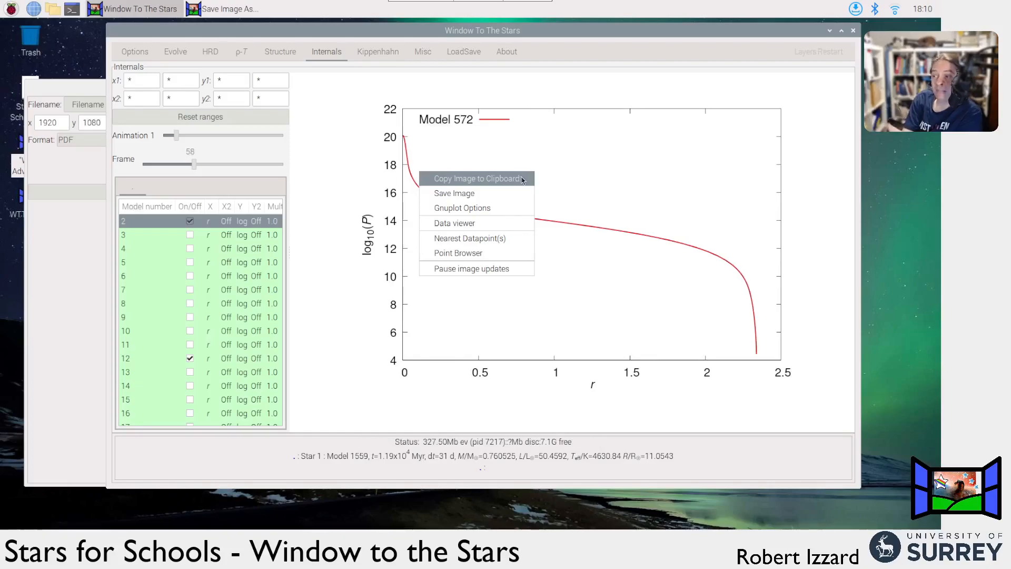
left_click(341, 153)
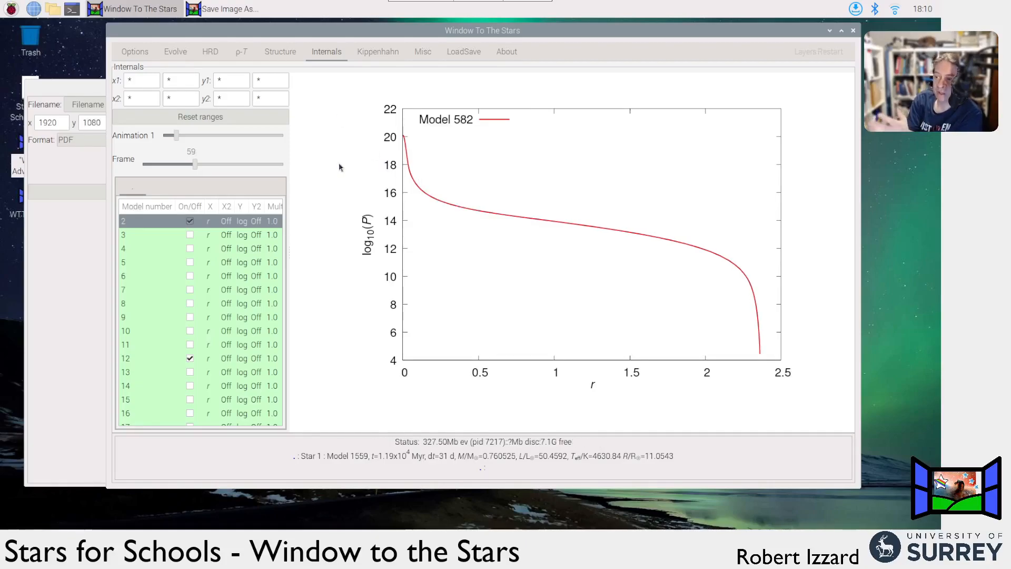
left_click(173, 139)
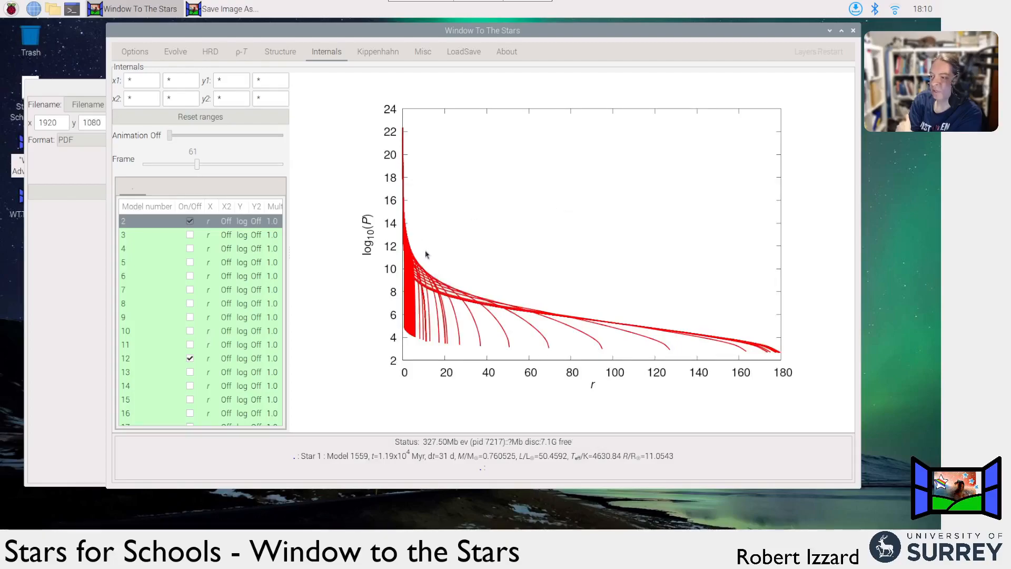
- Review the plot's Gnuplot options, from the title and legend settings down to the line styles and label formats, and close them
right_click(445, 152)
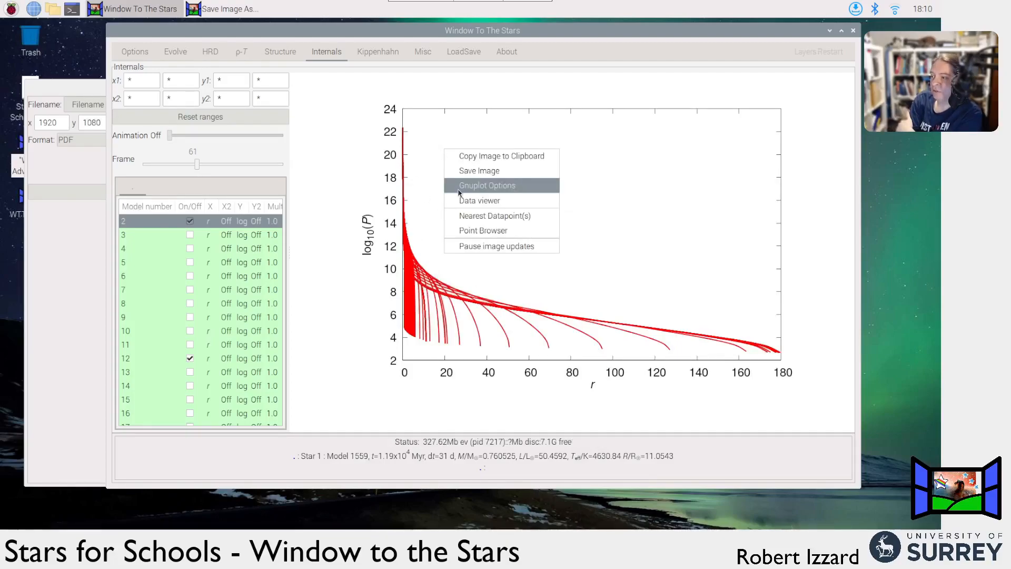
left_click(458, 189)
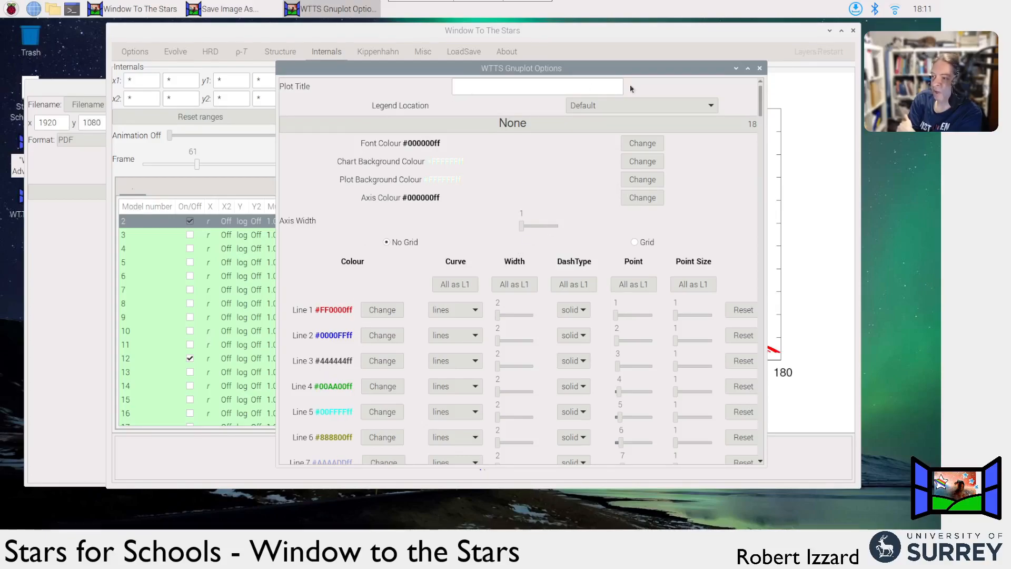
left_click_drag(760, 109, 775, 472)
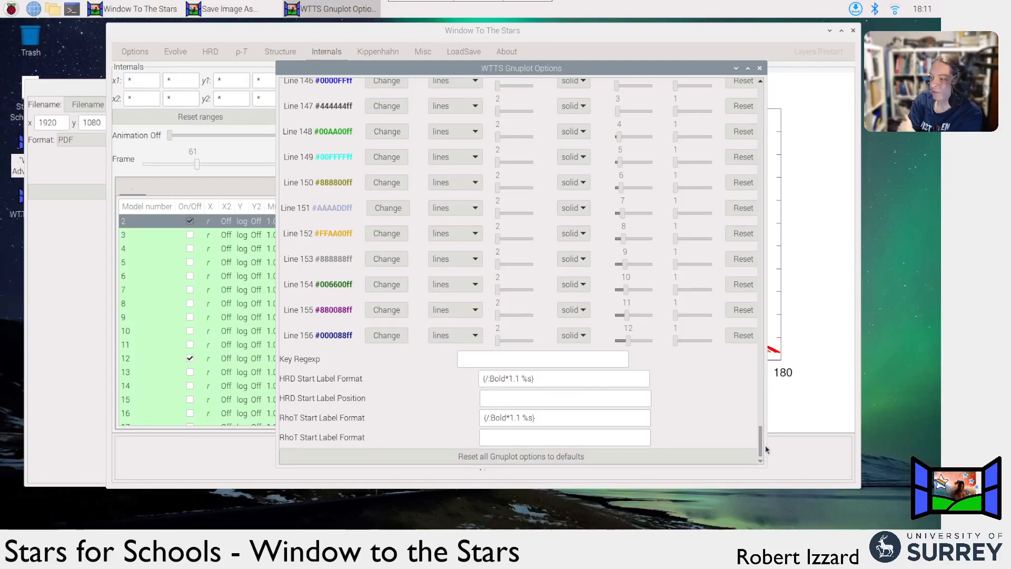
left_click_drag(762, 447, 761, 100)
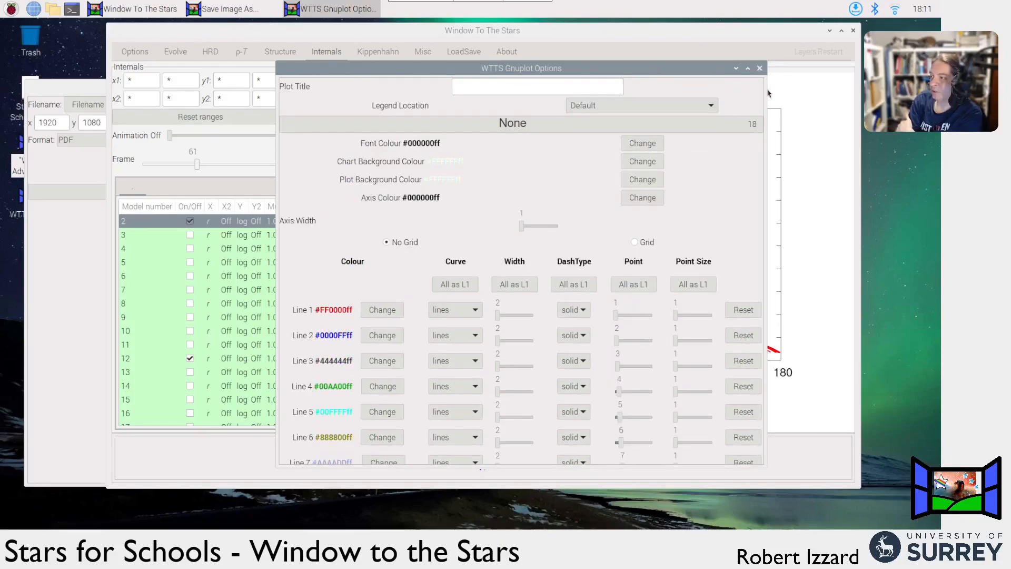
left_click(760, 69)
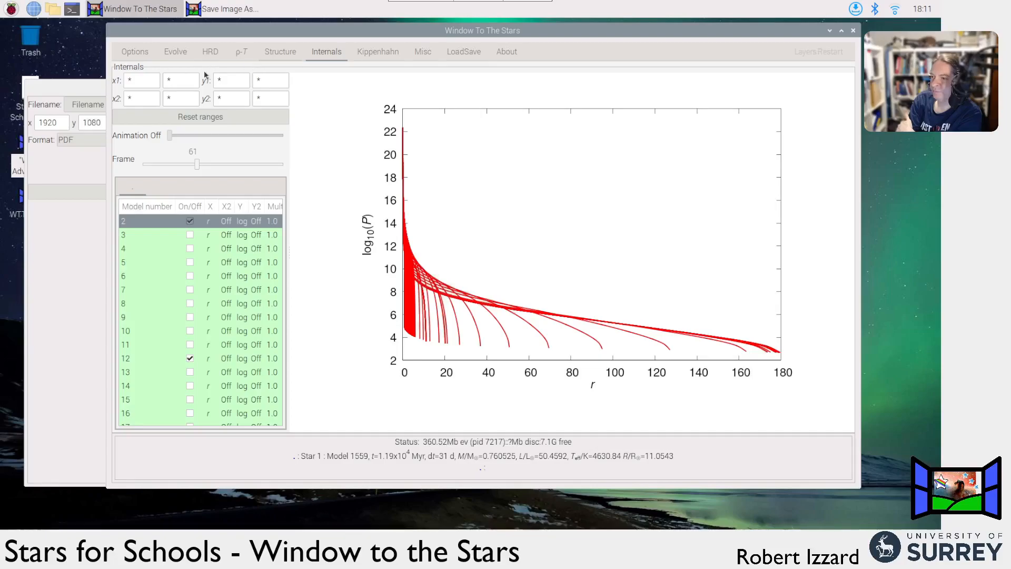
- Go to the HRD view and bring up the data viewer for its plot
left_click(211, 53)
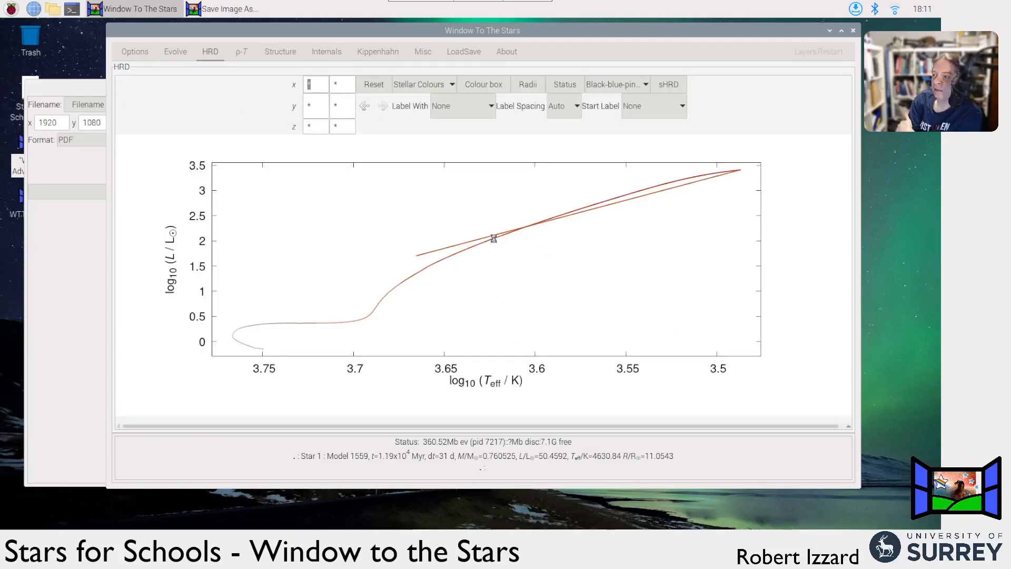
right_click(305, 240)
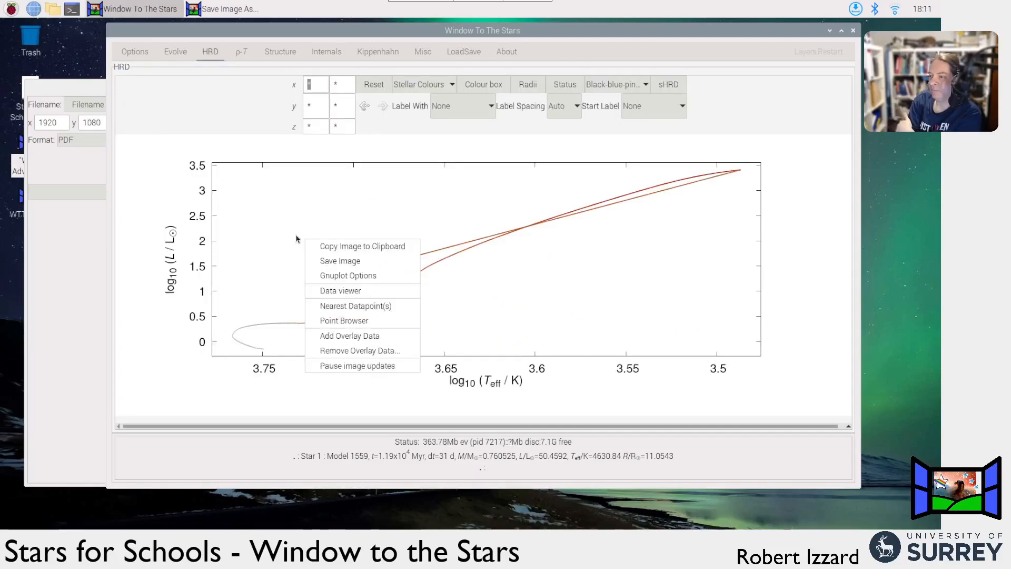
left_click(342, 291)
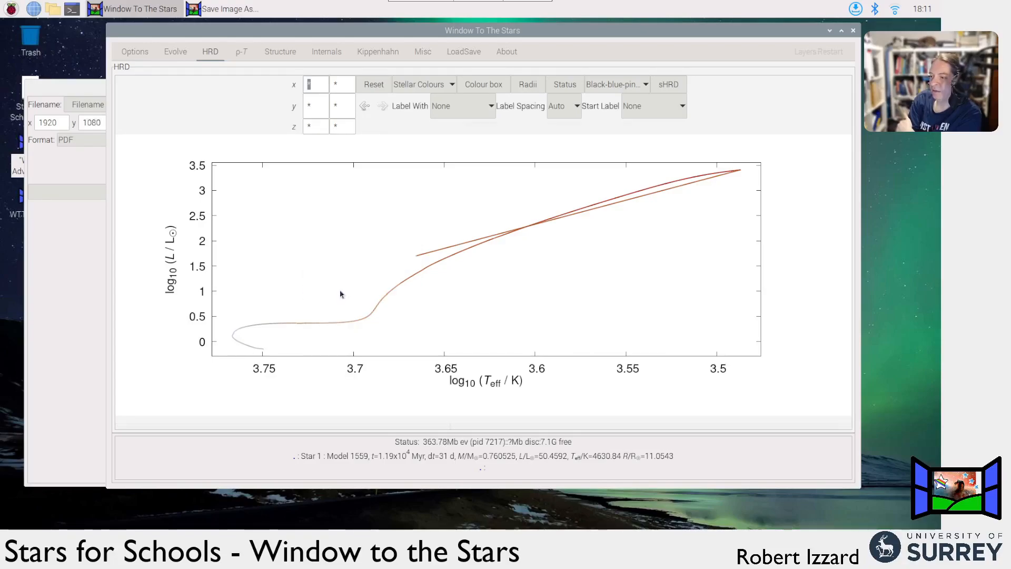
left_click_drag(587, 136, 484, 62)
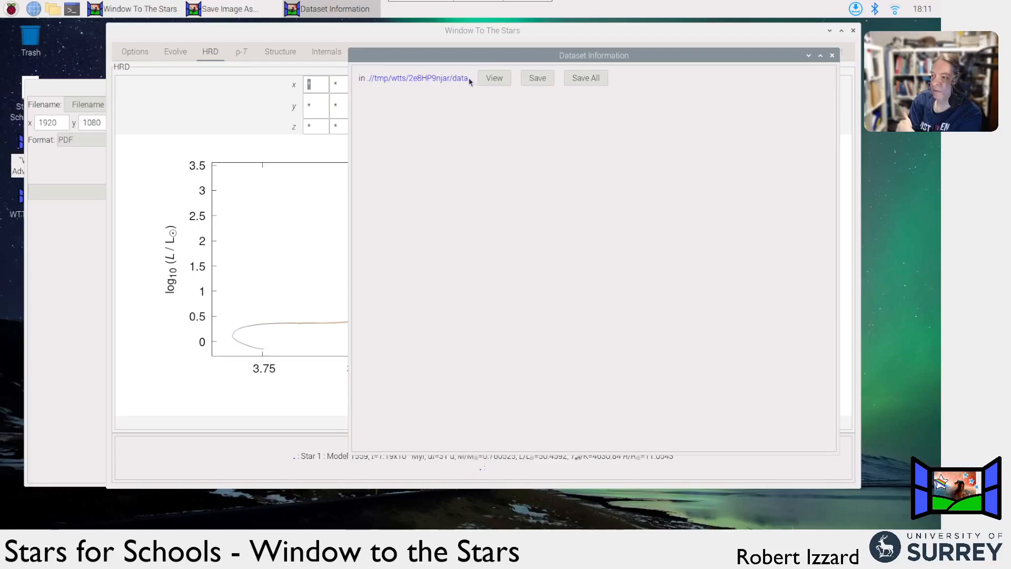
- View the HRD plot's data file, look through its columns of numbers, and close the listing
left_click(498, 77)
left_click_drag(678, 232, 575, 142)
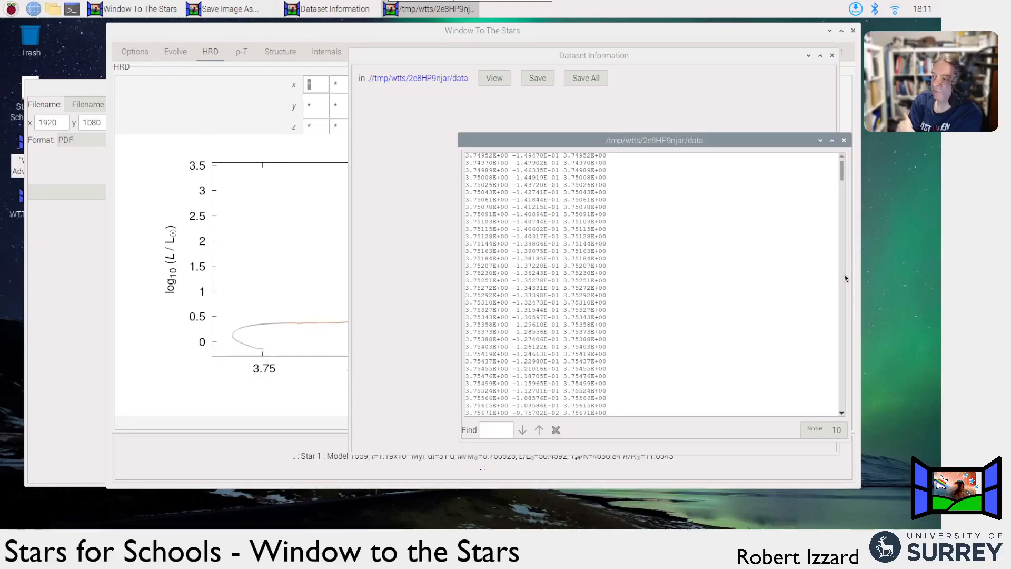
scroll(845, 278, "down", 10)
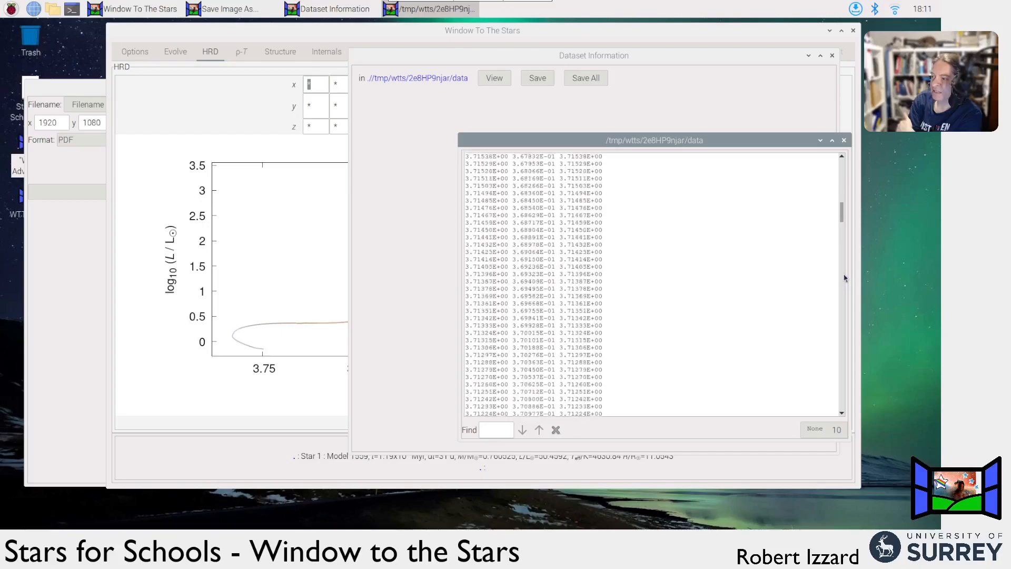
scroll(845, 278, "down", 5)
left_click(801, 429)
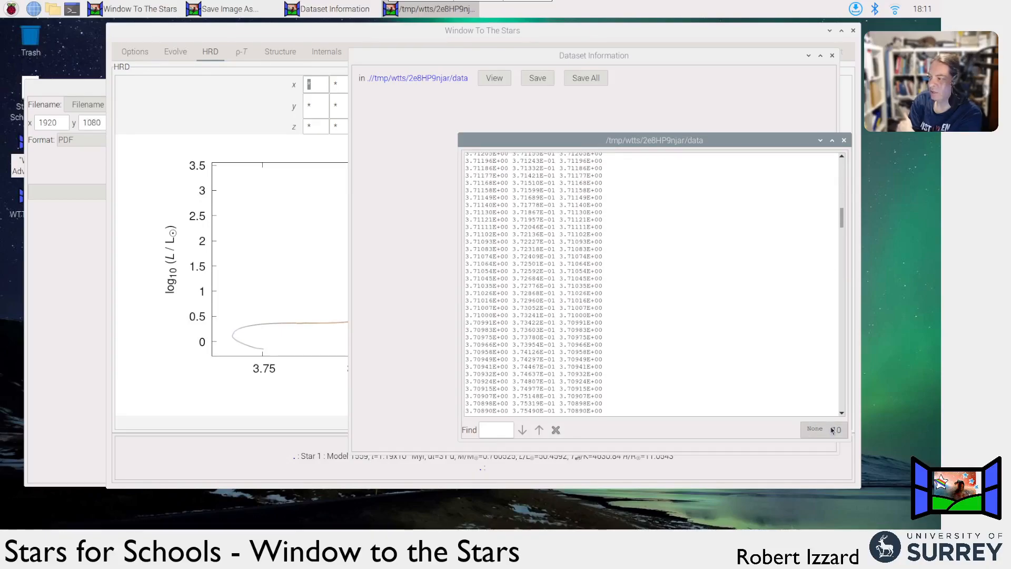
left_click(752, 183)
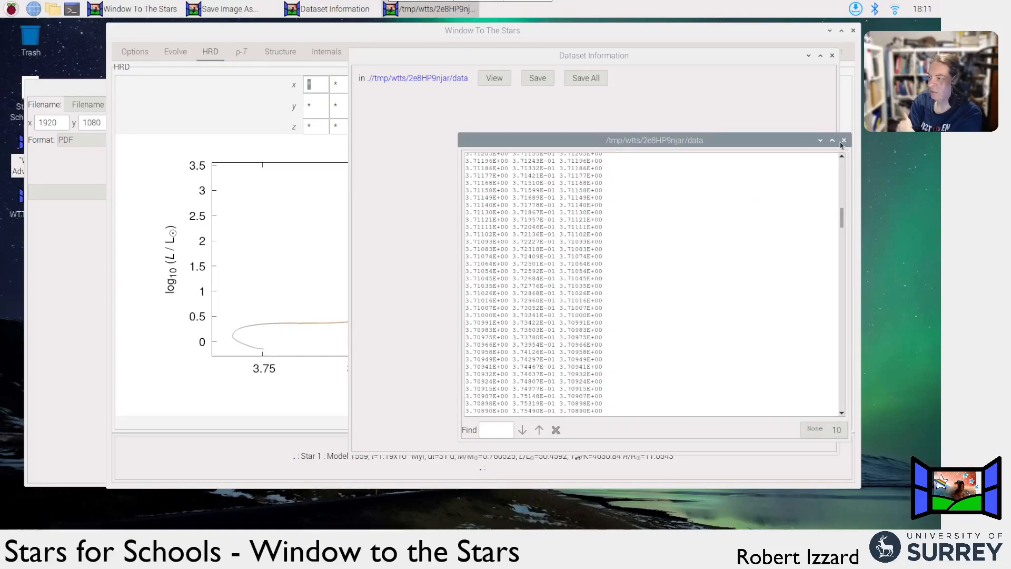
left_click(844, 141)
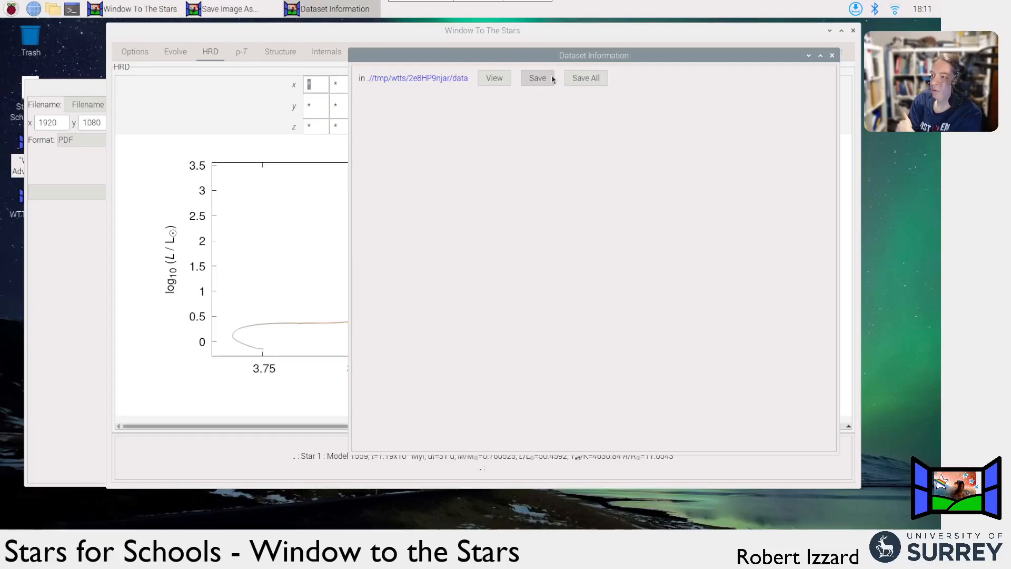
- Look at the file chooser for saving the HRD dataset and cancel it without saving
left_click(538, 78)
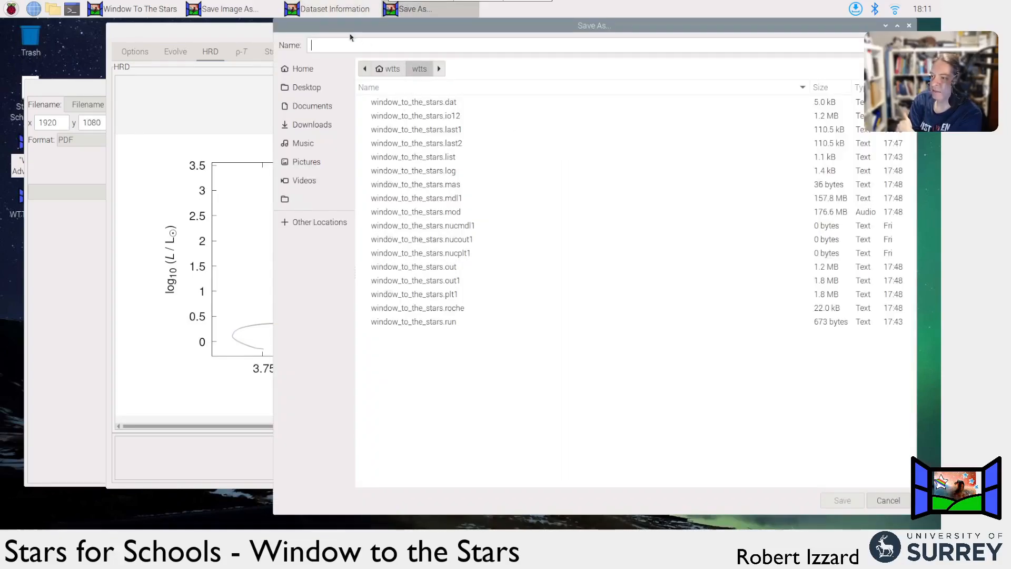
left_click(365, 67)
left_click(318, 71)
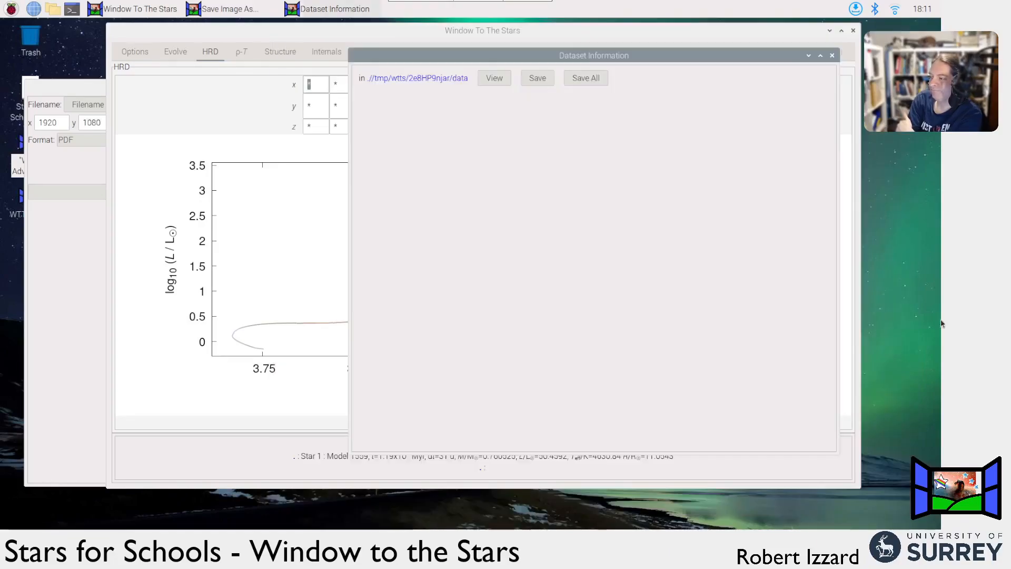
left_click(888, 501)
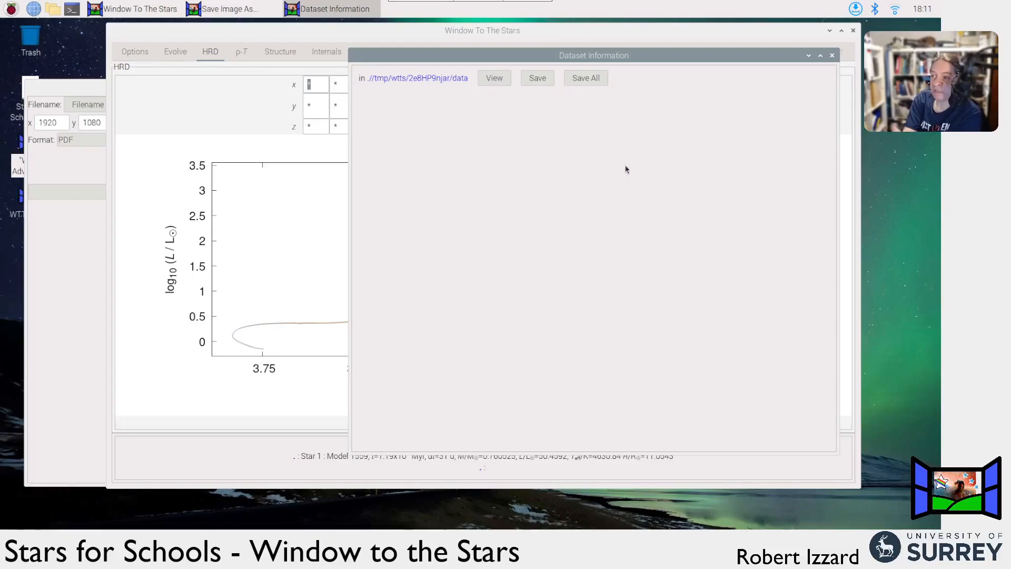
- Close the dataset information, list the nearest datapoints at two places around the middle of the HRD track, and close both lists
left_click(832, 56)
right_click(336, 226)
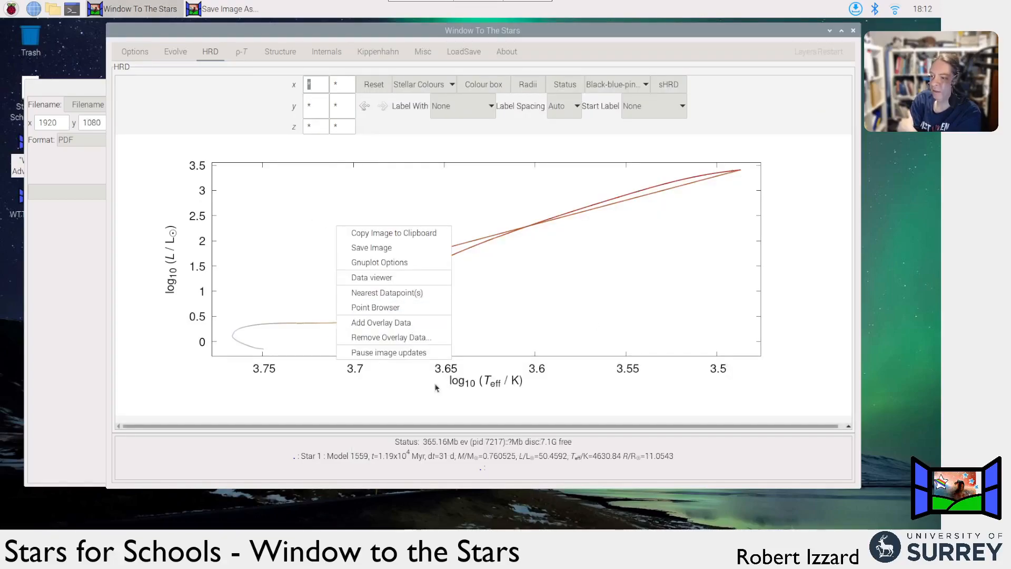
left_click(434, 299)
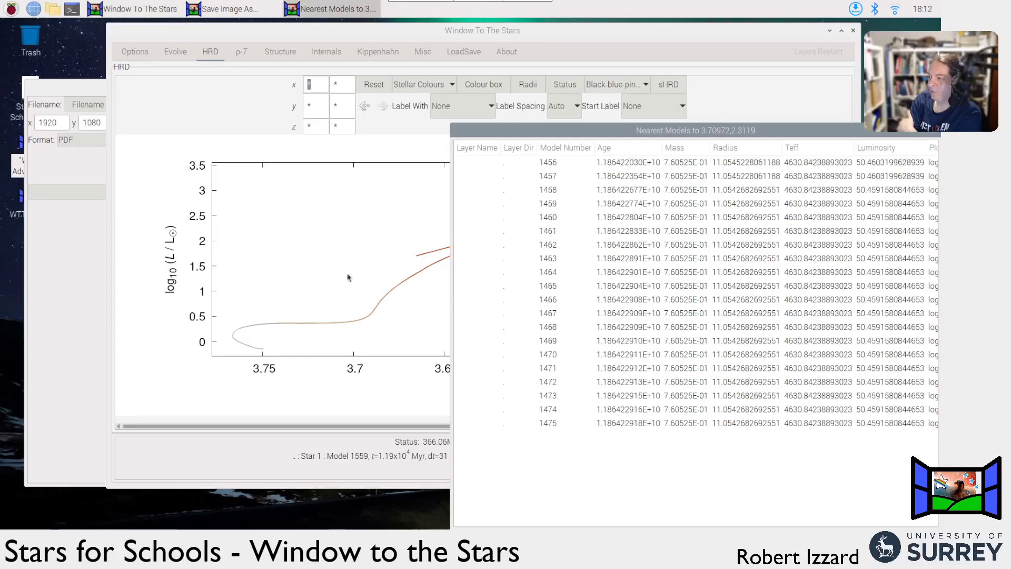
right_click(385, 282)
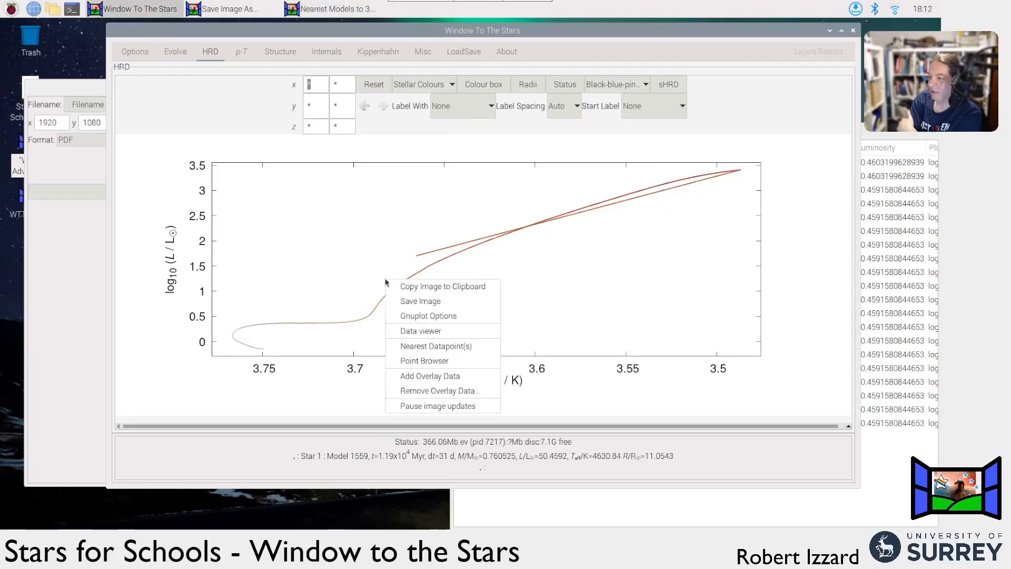
left_click(435, 346)
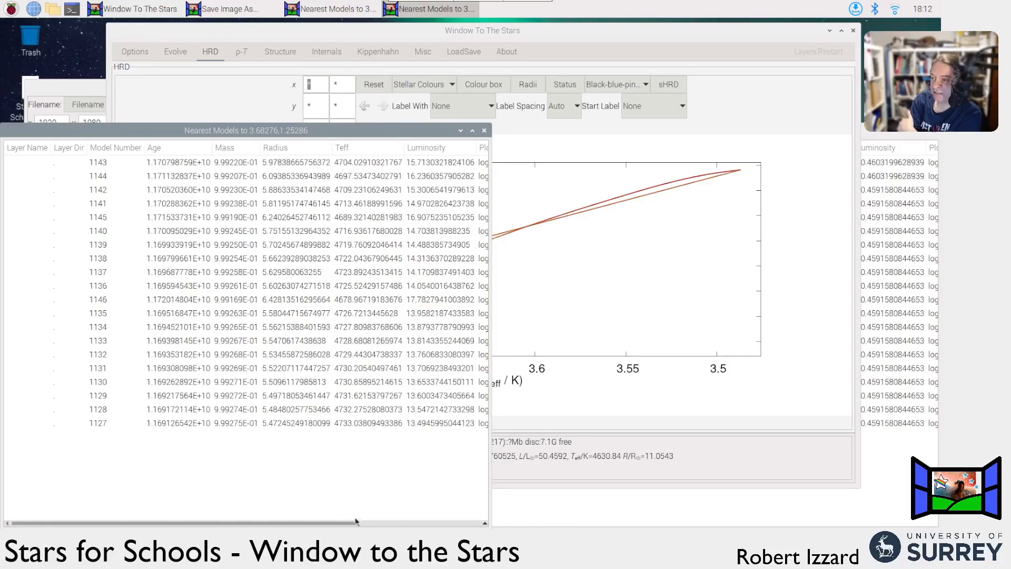
left_click(485, 130)
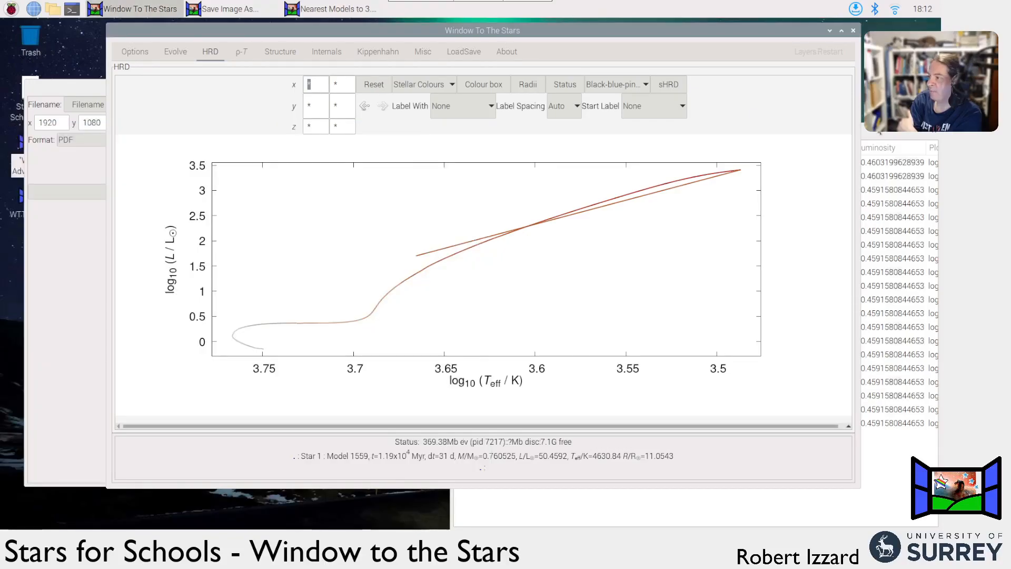
left_click(744, 130)
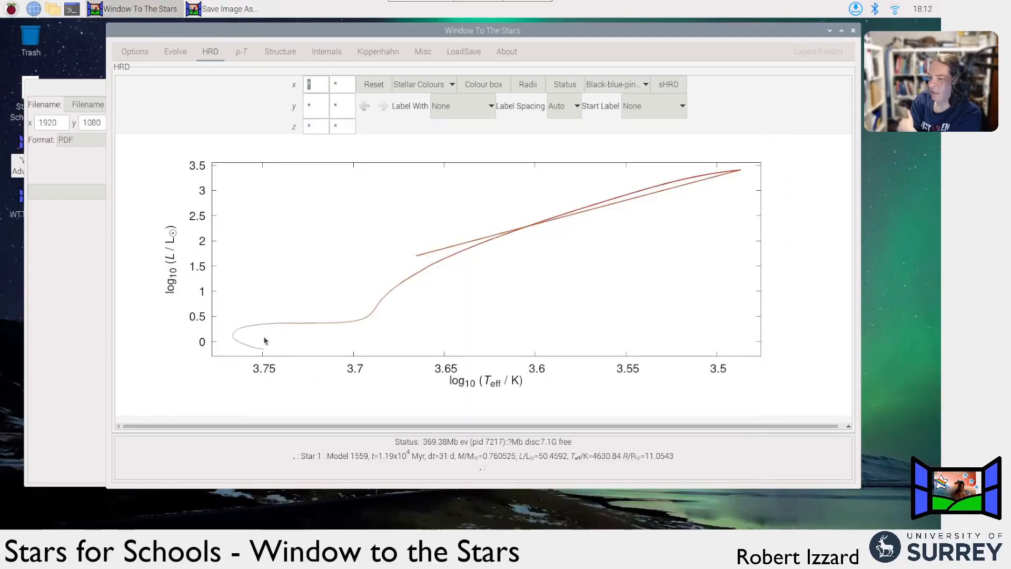
- List the datapoints nearest the hook at the start of the HRD track, look over the models, and close the list
right_click(234, 344)
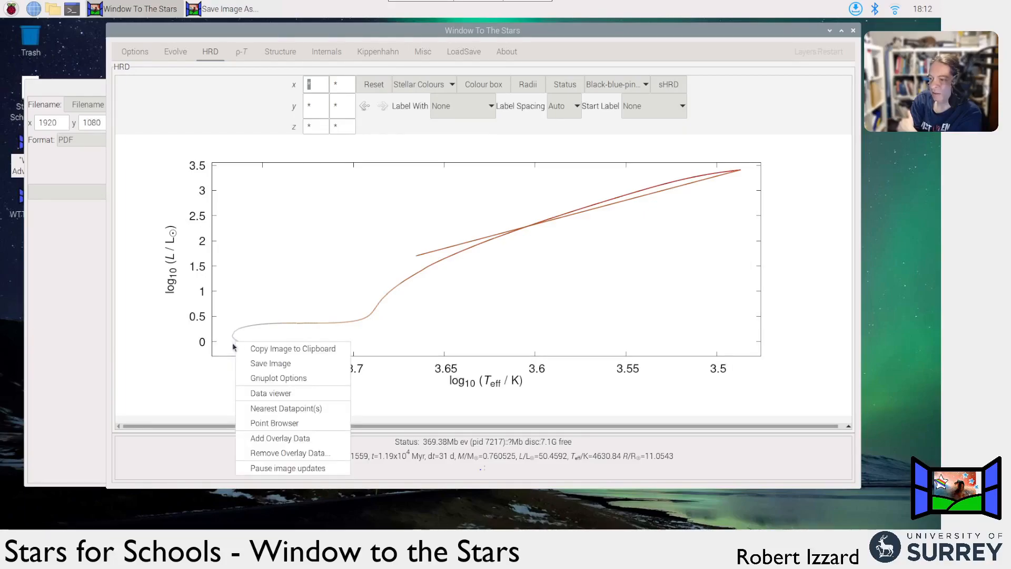
left_click(274, 409)
left_click_drag(589, 135, 366, 75)
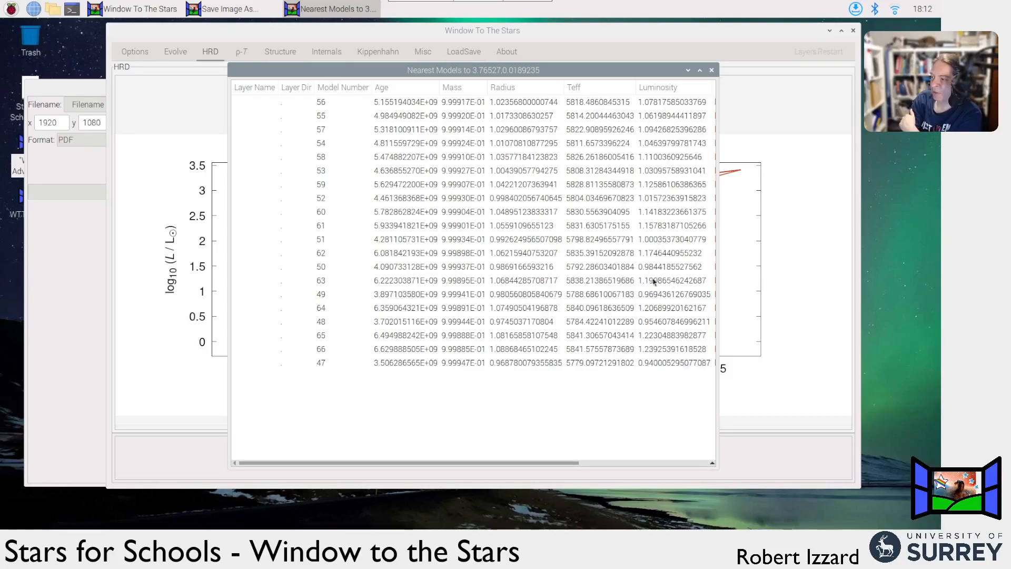
left_click(712, 70)
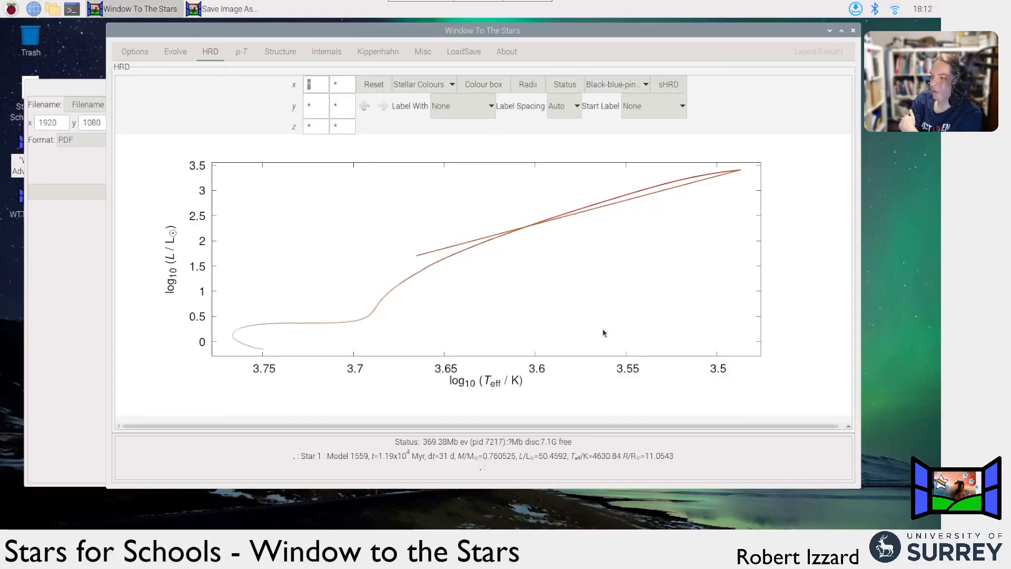
- Explore the HRD track's data points with the Point Browser, close it, and look at the plot's overlay data commands
right_click(244, 343)
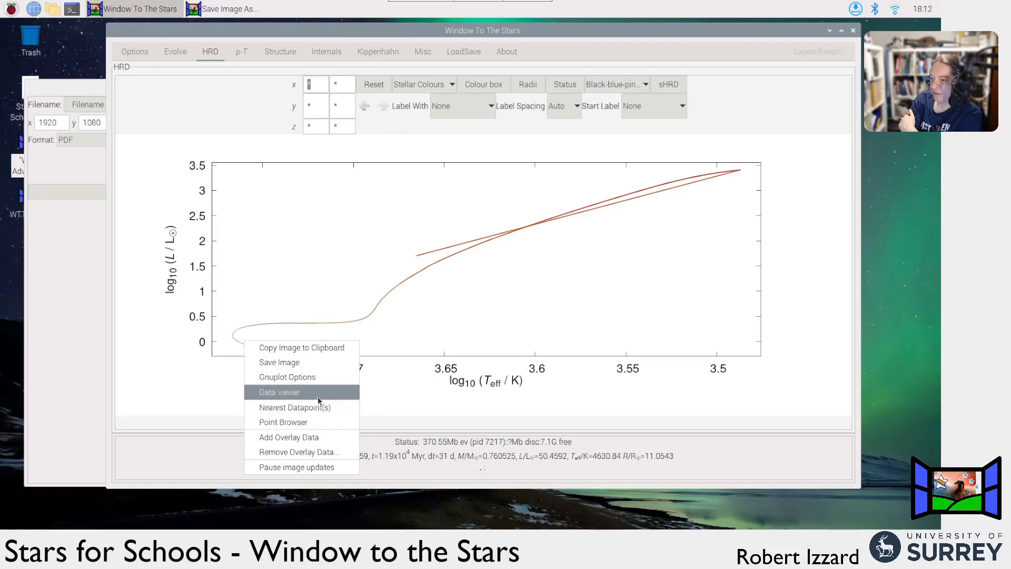
left_click(323, 422)
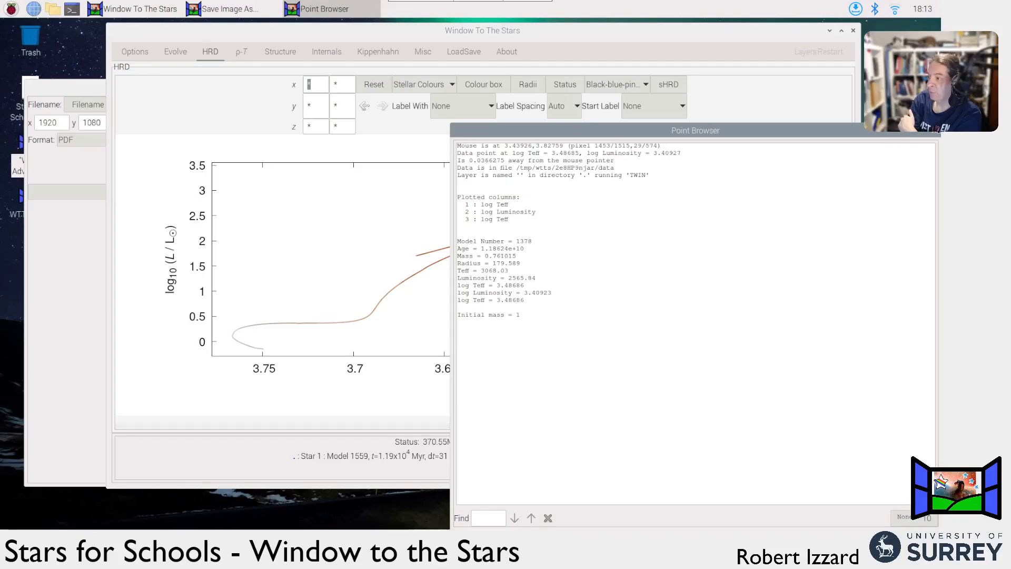
left_click(934, 132)
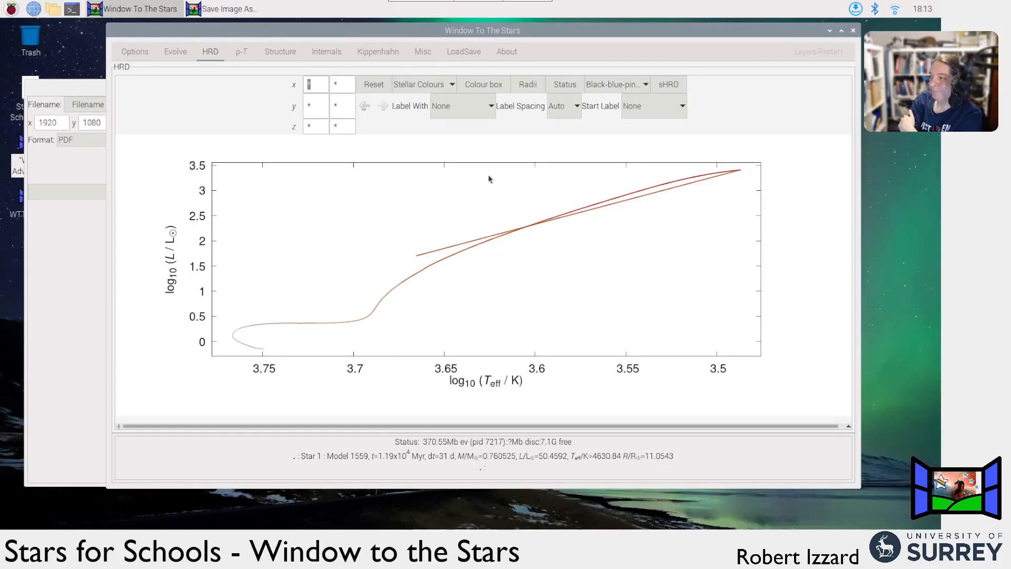
right_click(355, 183)
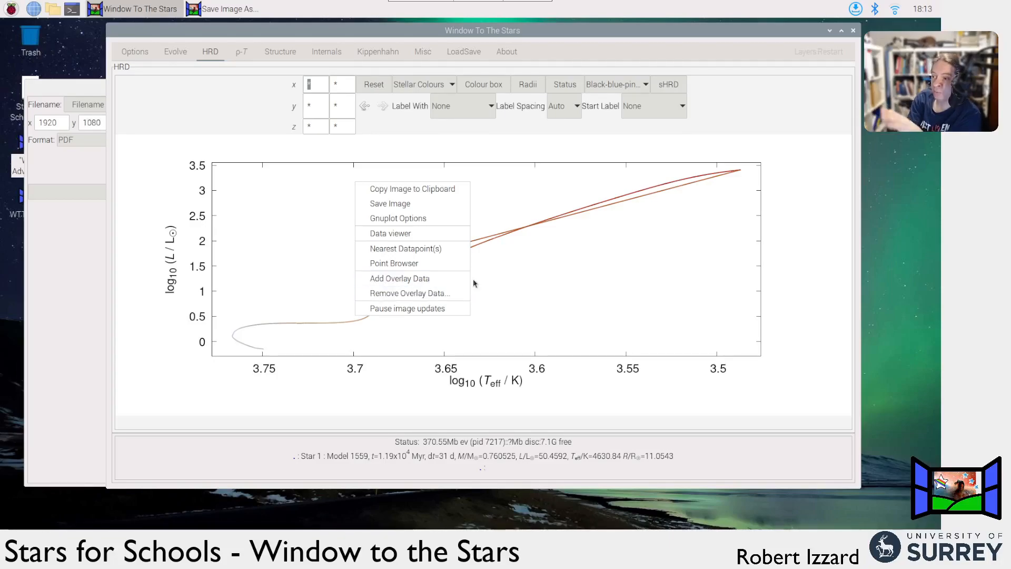
left_click(510, 291)
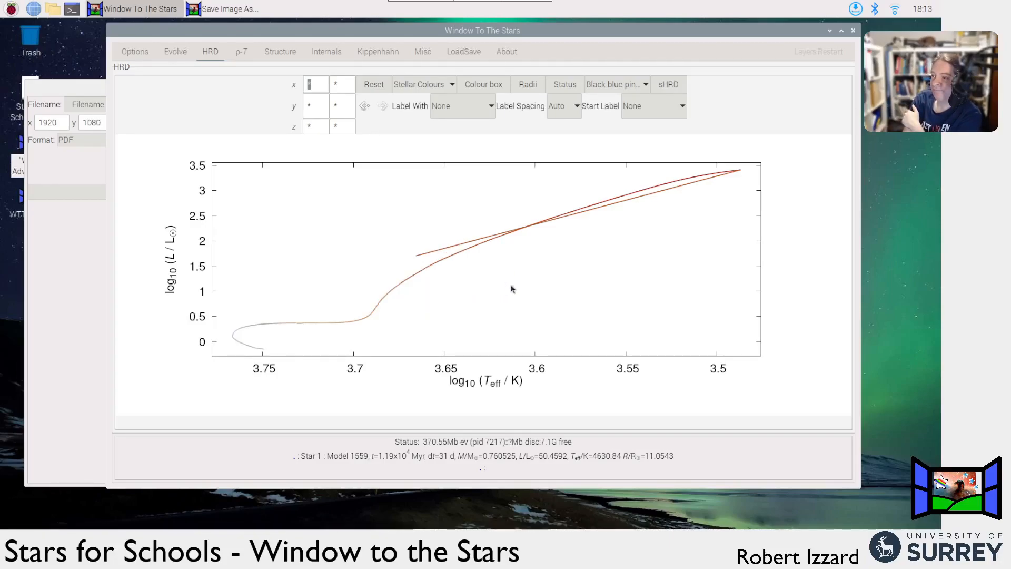
- Go to the Kippenhahn view, look over the colour palettes, and plot log10 T(r) against model number and mass coordinate
left_click(385, 54)
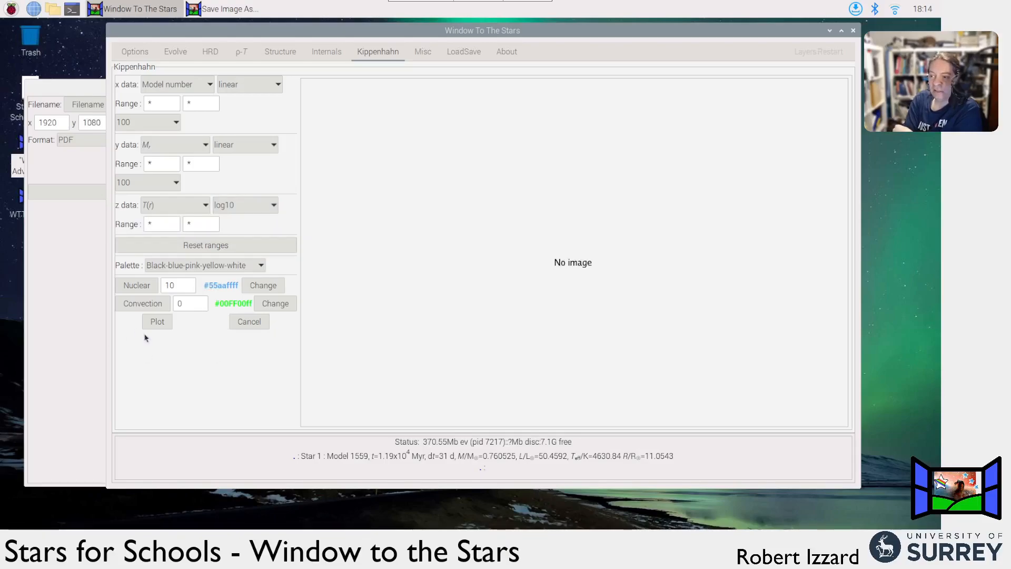
left_click(215, 269)
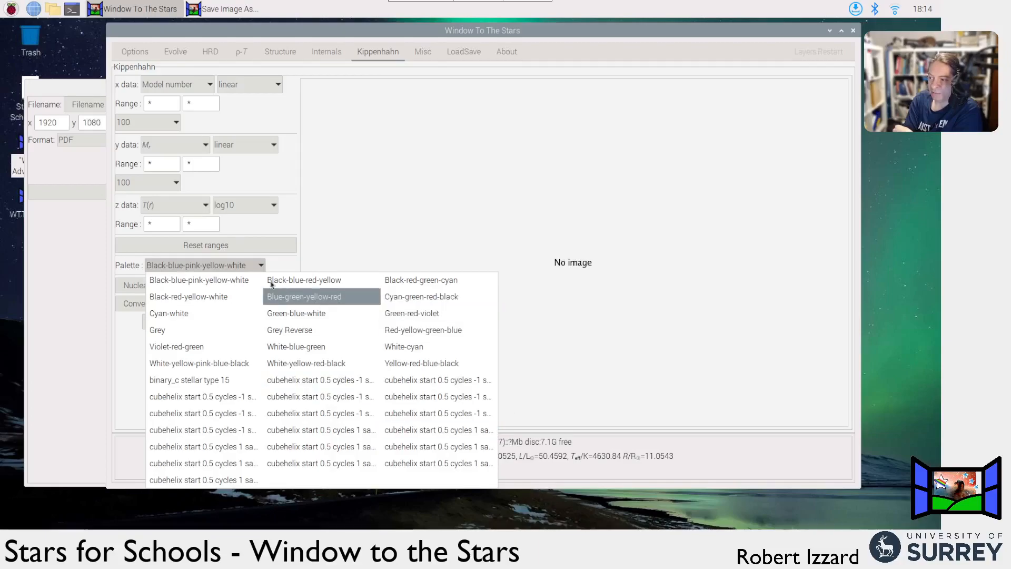
left_click(226, 265)
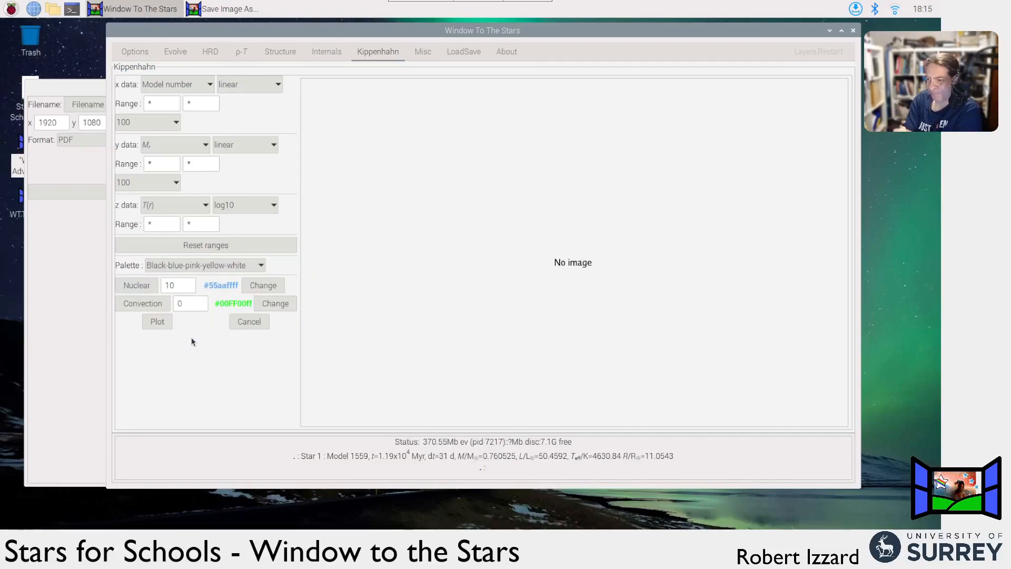
left_click(157, 322)
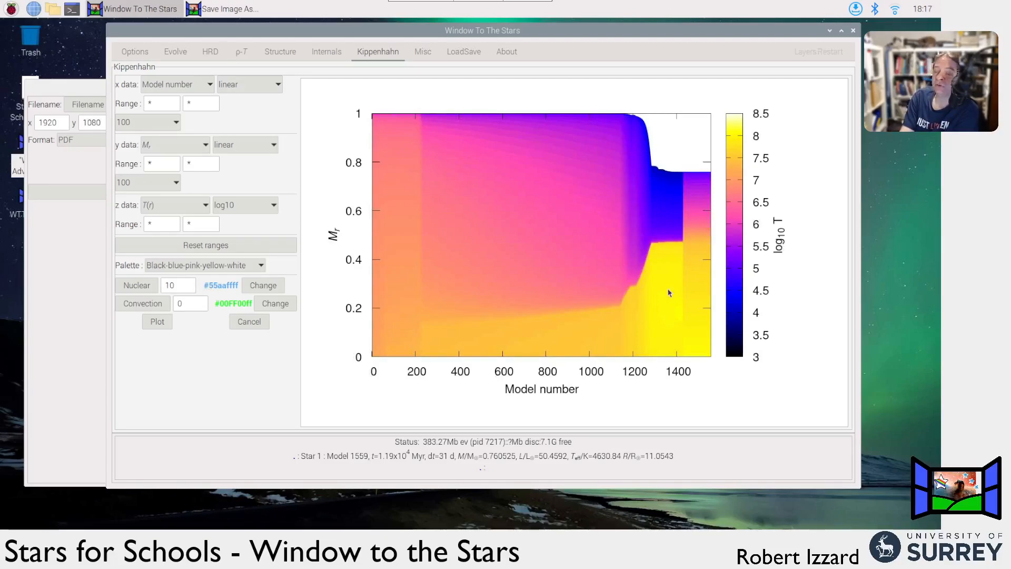
- Enable the Nuclear and Convection overlays on the Kippenhahn diagram and replot it
left_click(148, 289)
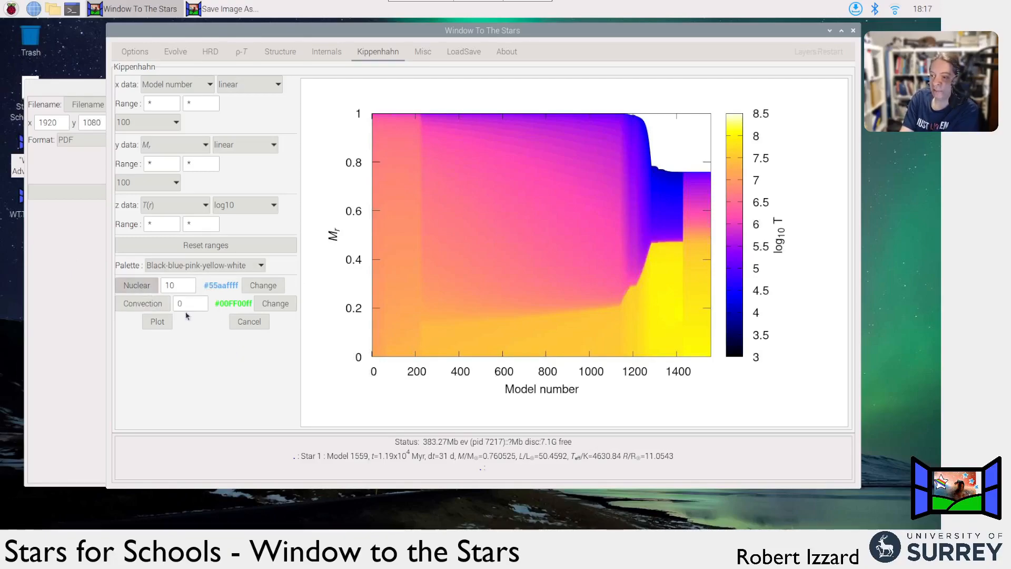
left_click(160, 305)
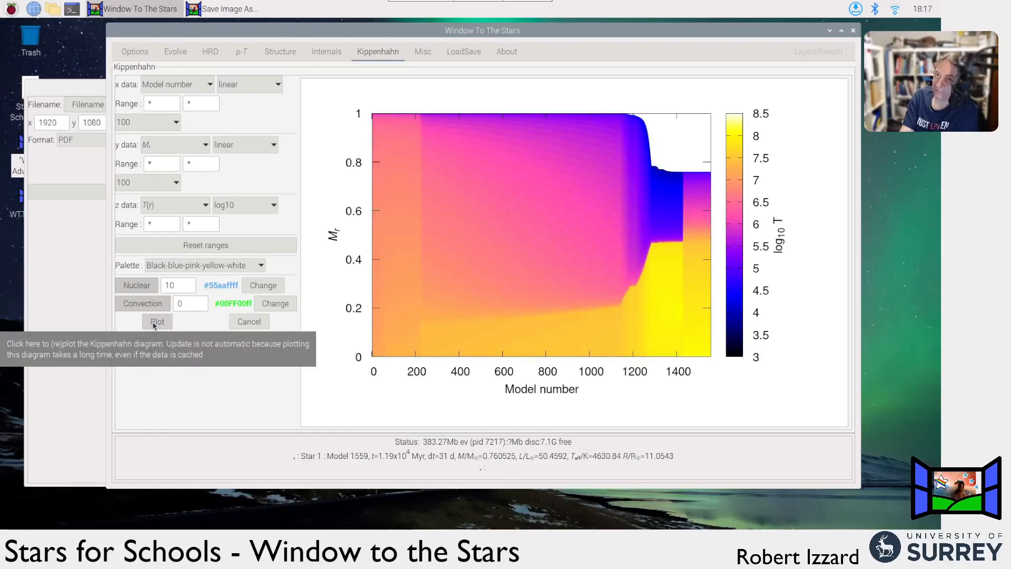
left_click(156, 322)
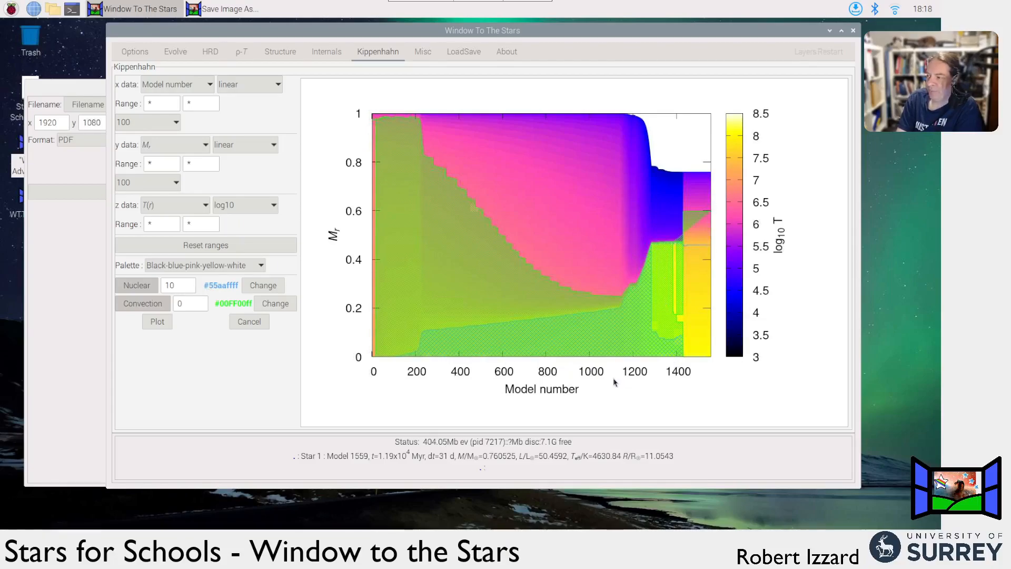
- Turn off the Nuclear and Convection overlays, set the Kippenhahn diagram's z data to ρ(r), and replot it
left_click(142, 289)
left_click(146, 305)
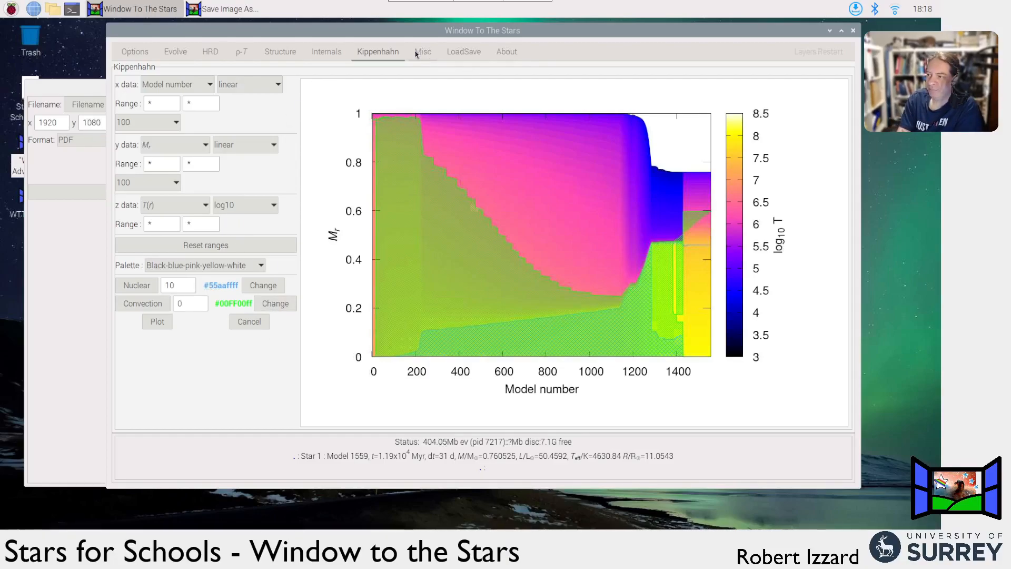
left_click(171, 207)
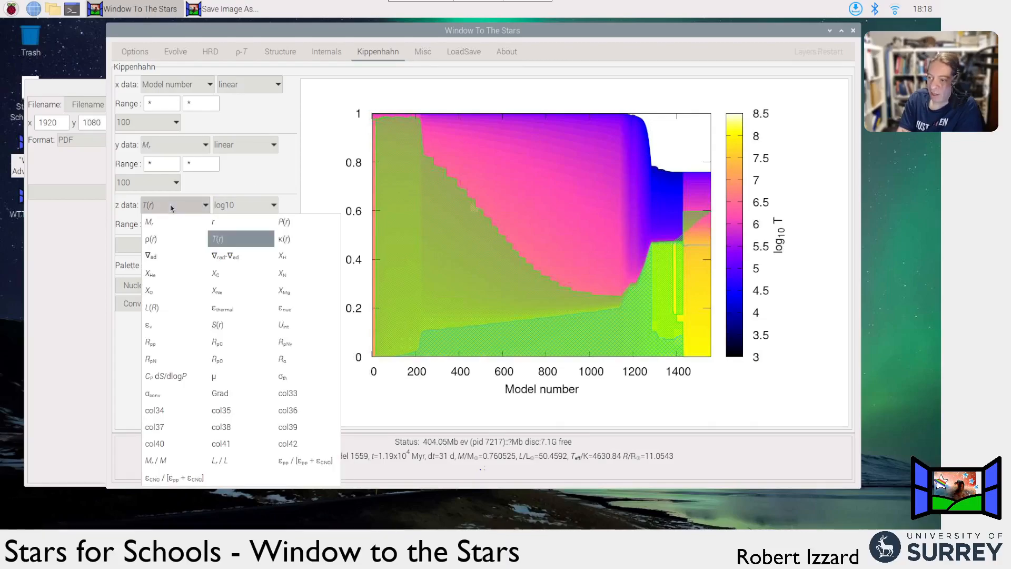
left_click(182, 247)
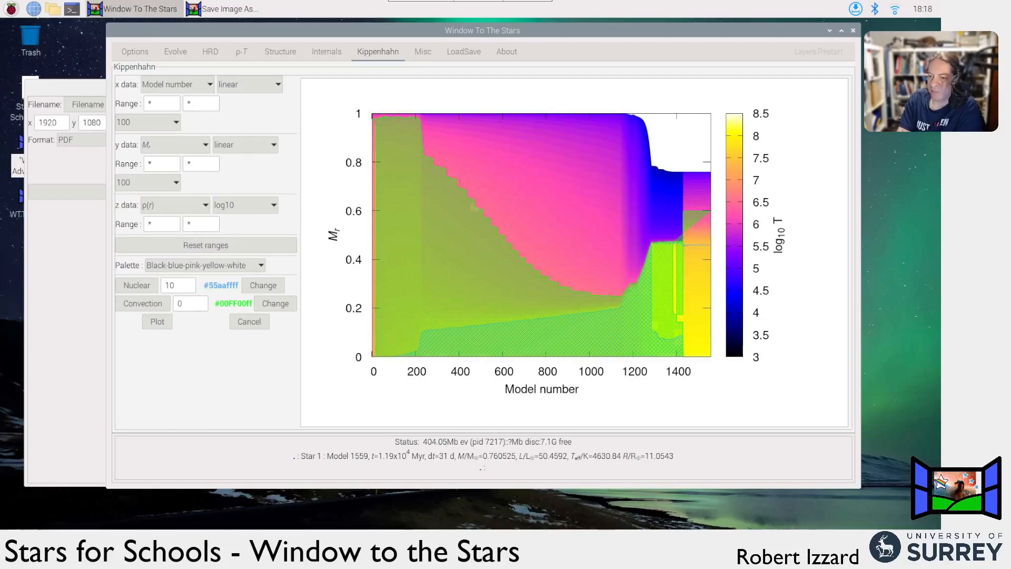
left_click(156, 322)
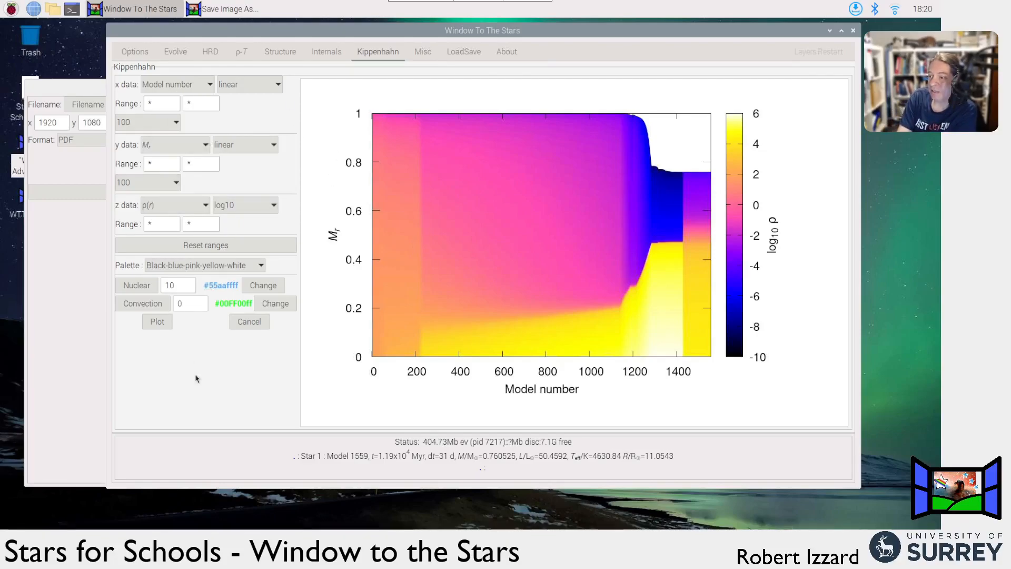
- Go to the Misc settings, try an Evcode Niceness of 19, and return it to 0
left_click(424, 52)
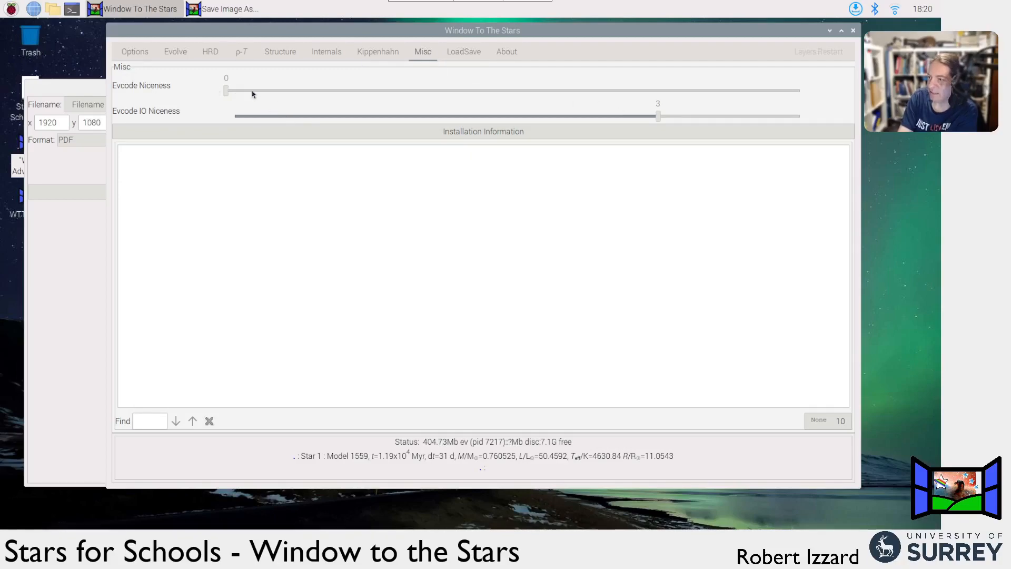
mouse_move(230, 88)
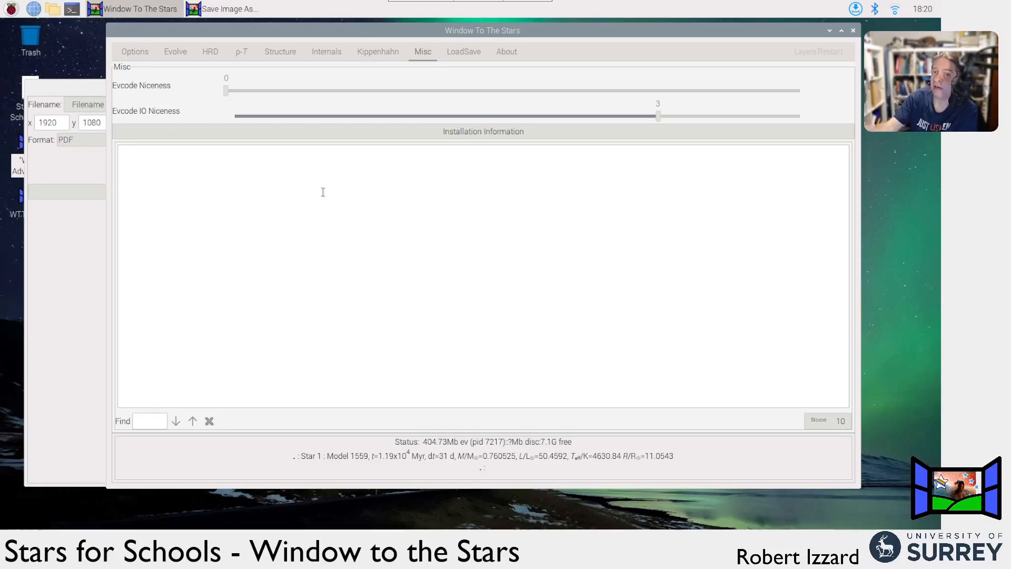
left_click_drag(293, 90, 785, 92)
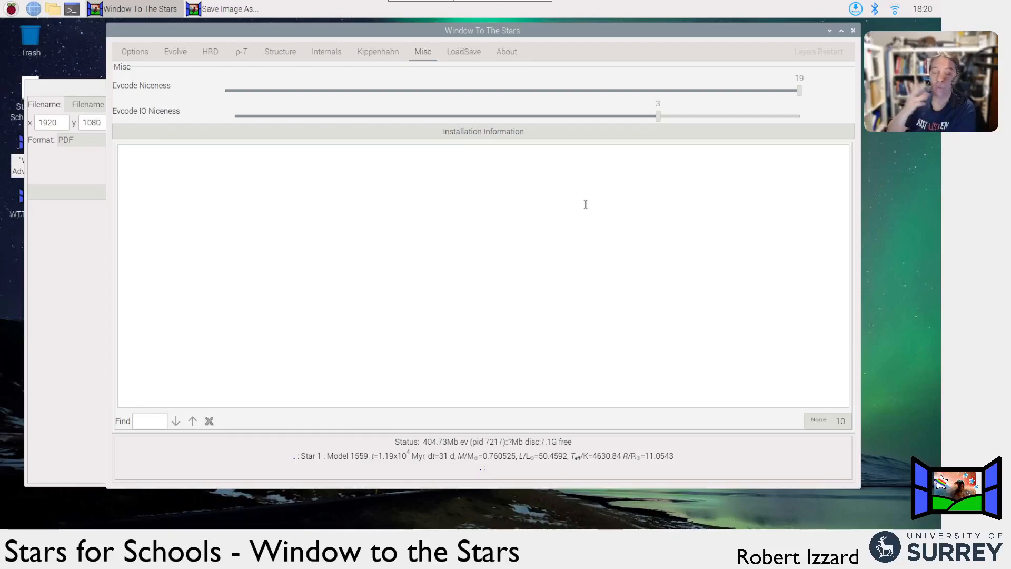
left_click_drag(802, 93, 205, 92)
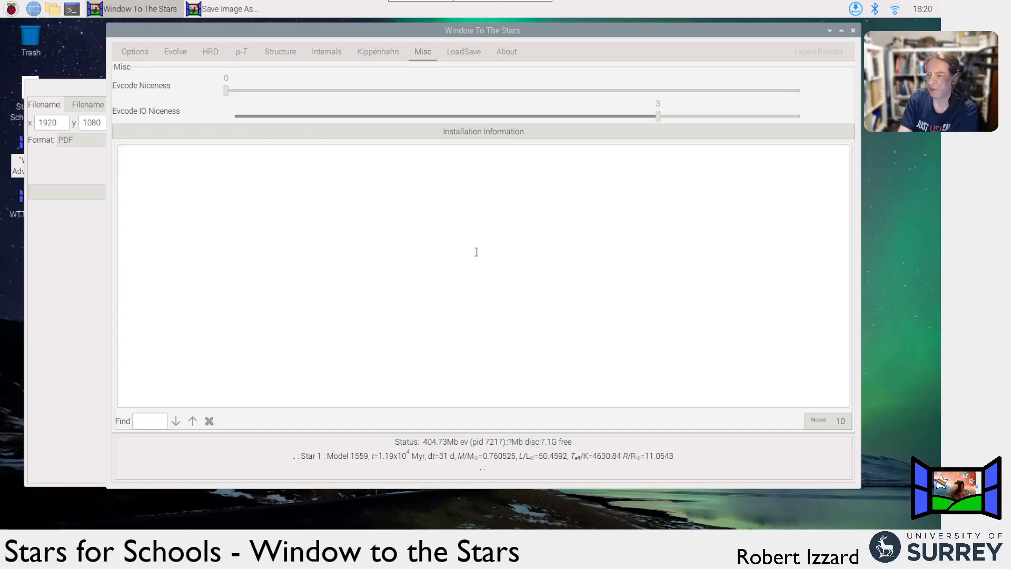
- Bring up the installation information, enlarge its window to look through the external applications and system details, and close it
left_click(464, 132)
left_click_drag(718, 319, 413, 51)
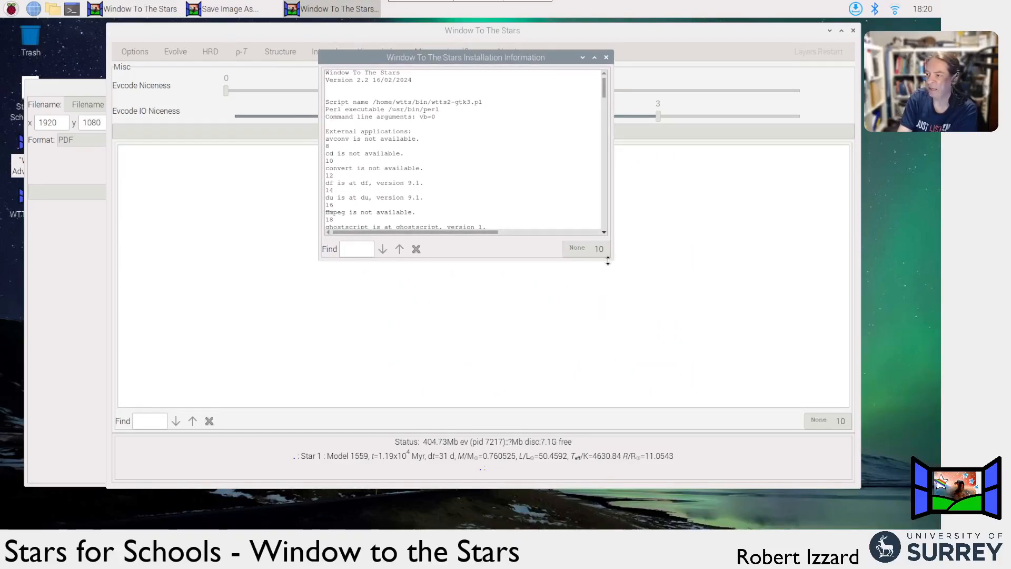
left_click_drag(611, 260, 612, 489)
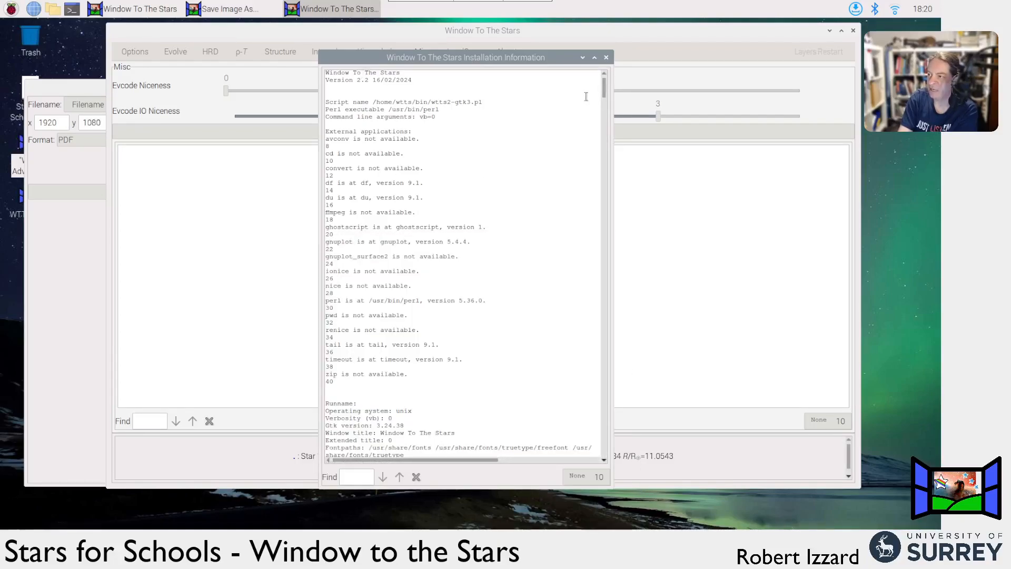
left_click_drag(604, 87, 573, 24)
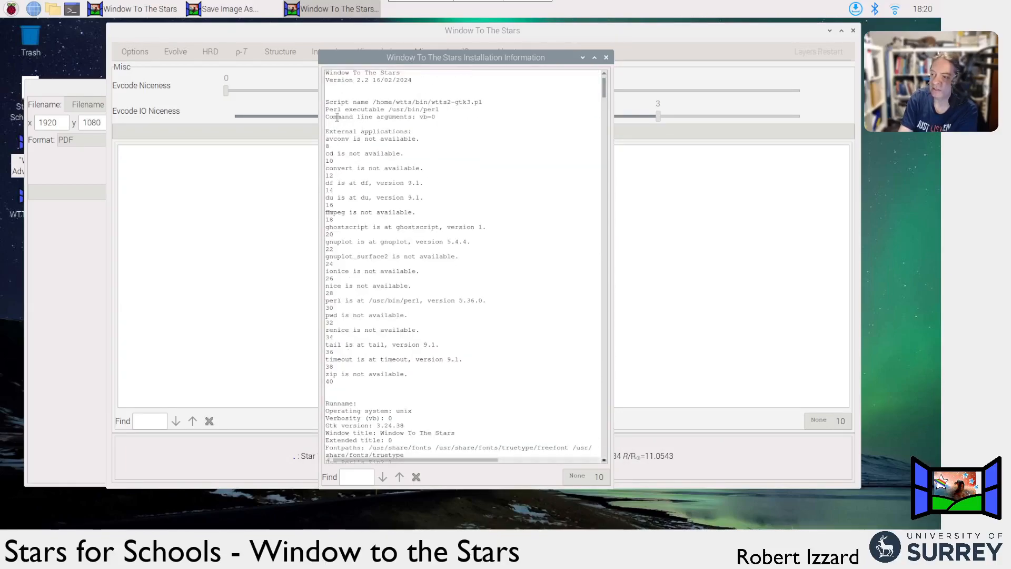
left_click_drag(337, 117, 347, 396)
right_click(381, 221)
left_click(399, 242)
left_click(384, 89)
right_click(383, 89)
left_click(438, 153)
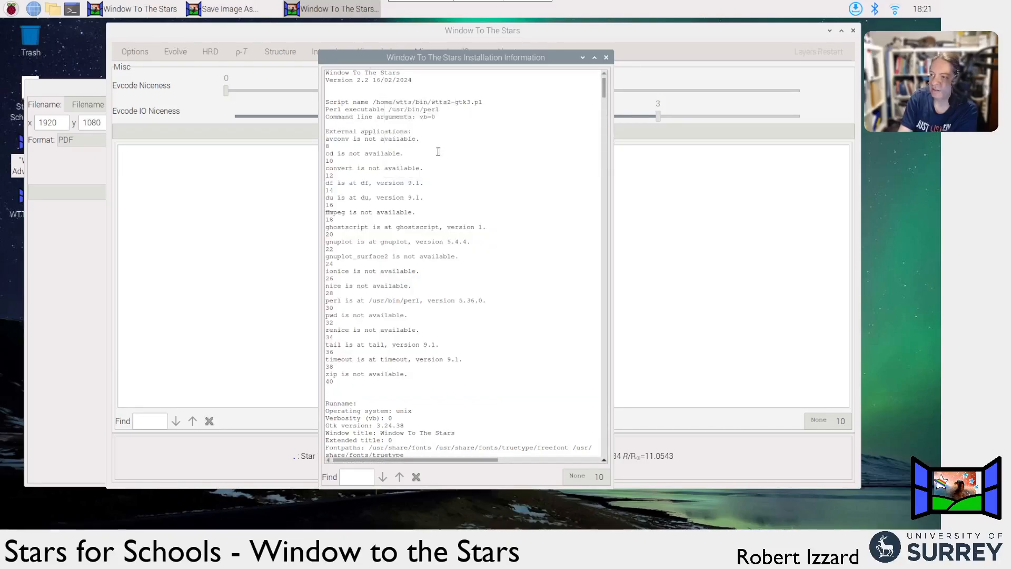
right_click(410, 126)
left_click(429, 150)
left_click(568, 77)
left_click(607, 58)
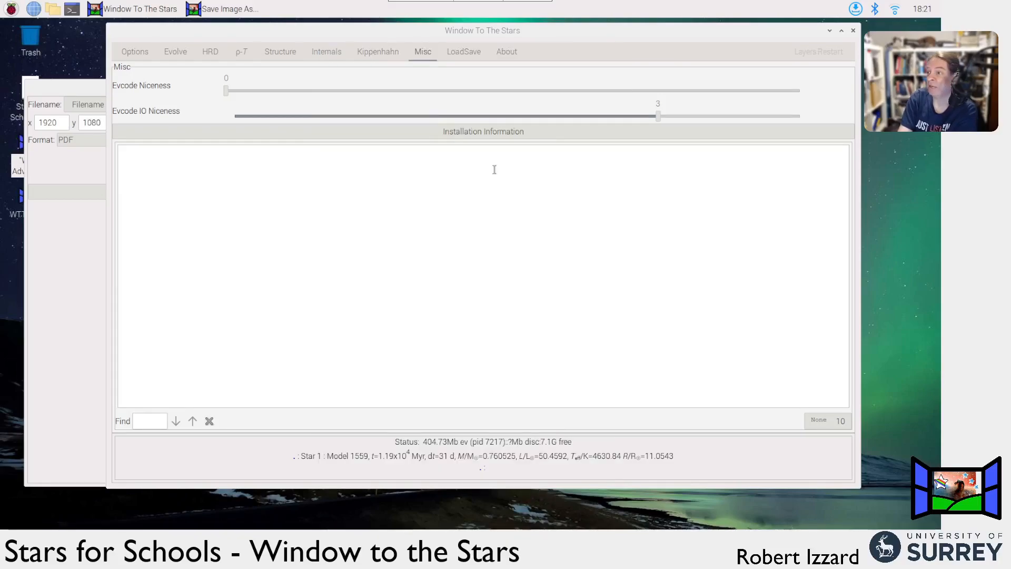
- Look at the LoadSave page and the program's About page
left_click(464, 54)
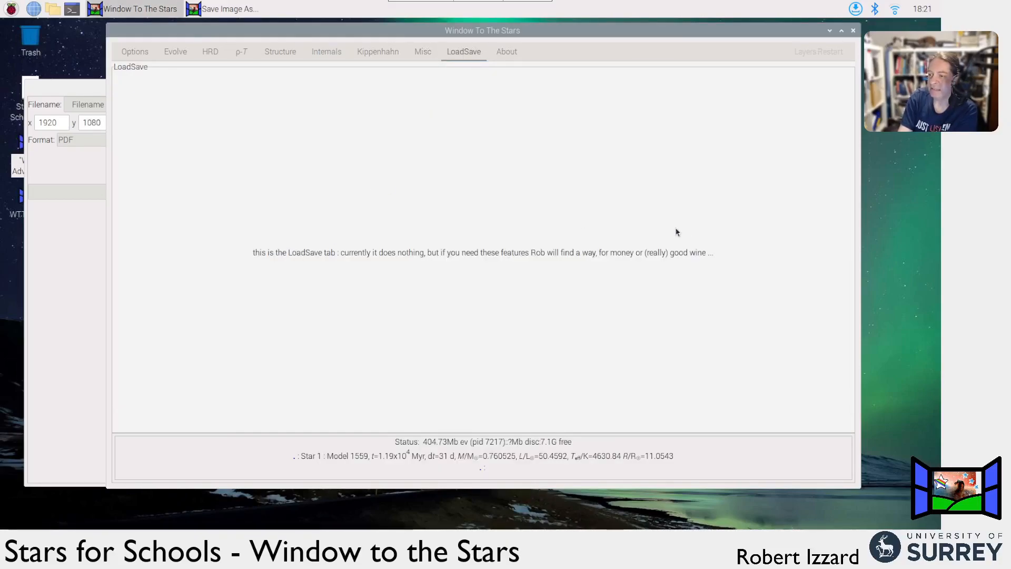
left_click(508, 55)
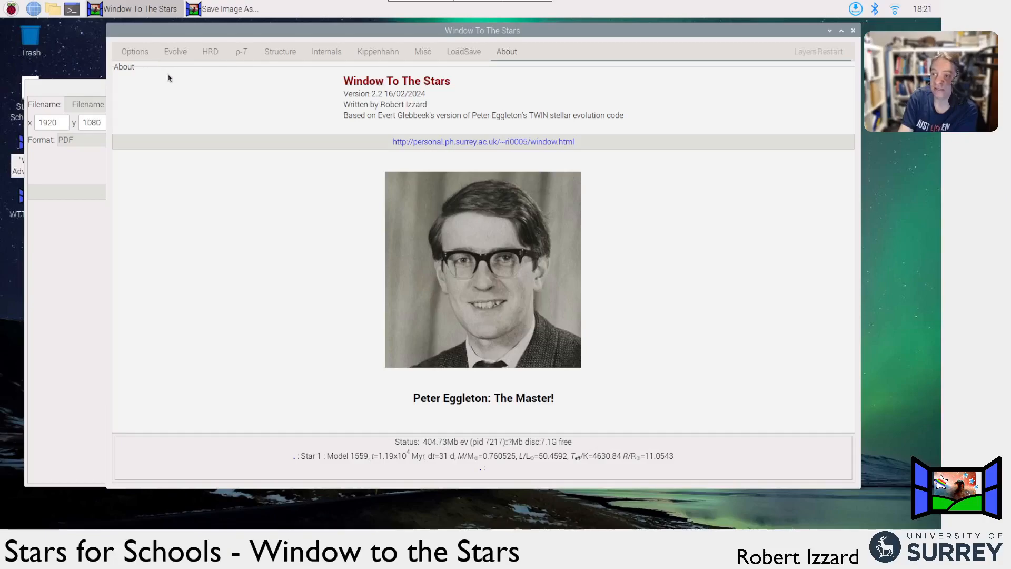
- Close the leftover image-saving window and return to the model options
left_click(102, 86)
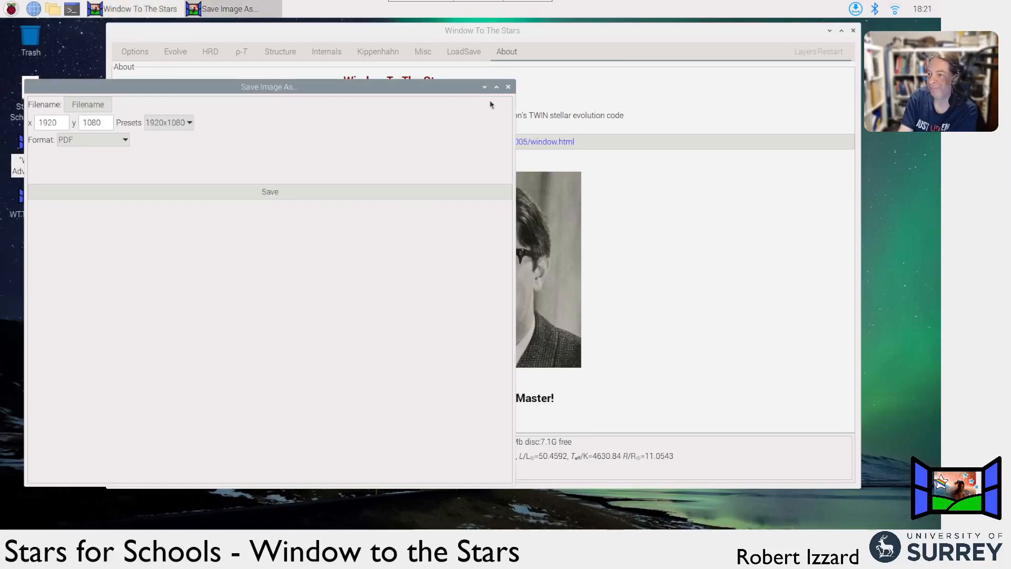
left_click(509, 87)
left_click(136, 52)
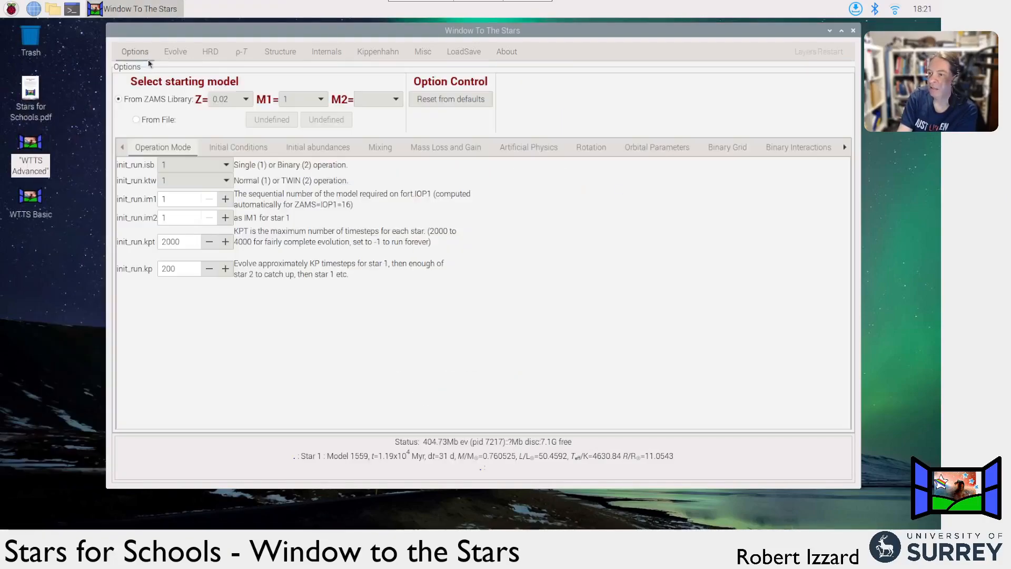